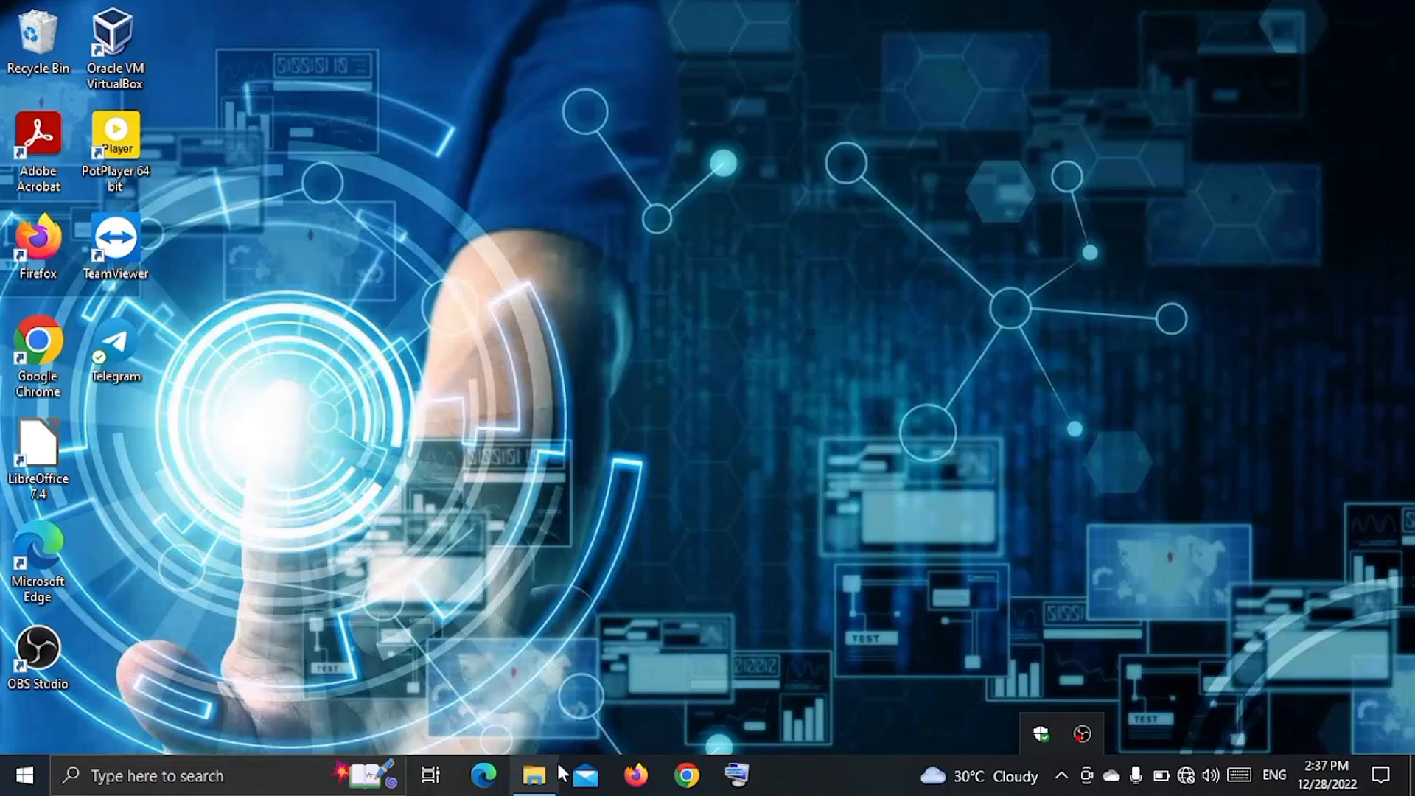
# Check that the KITE_GNU-Linux_Lite_2020 image is in Downloads, then launch Oracle VM VirtualBox Manager.
pyautogui.click(559, 772)
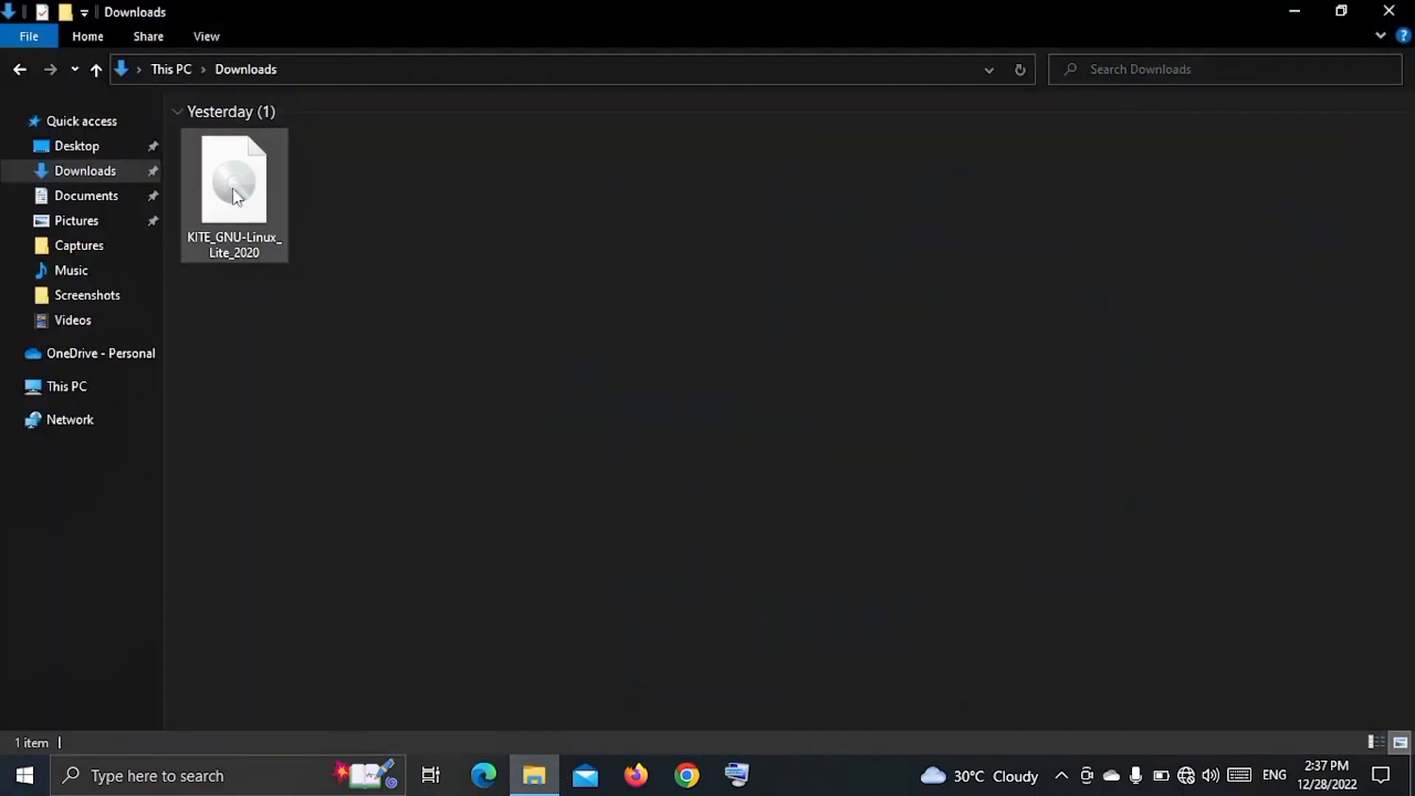
pyautogui.click(1388, 10)
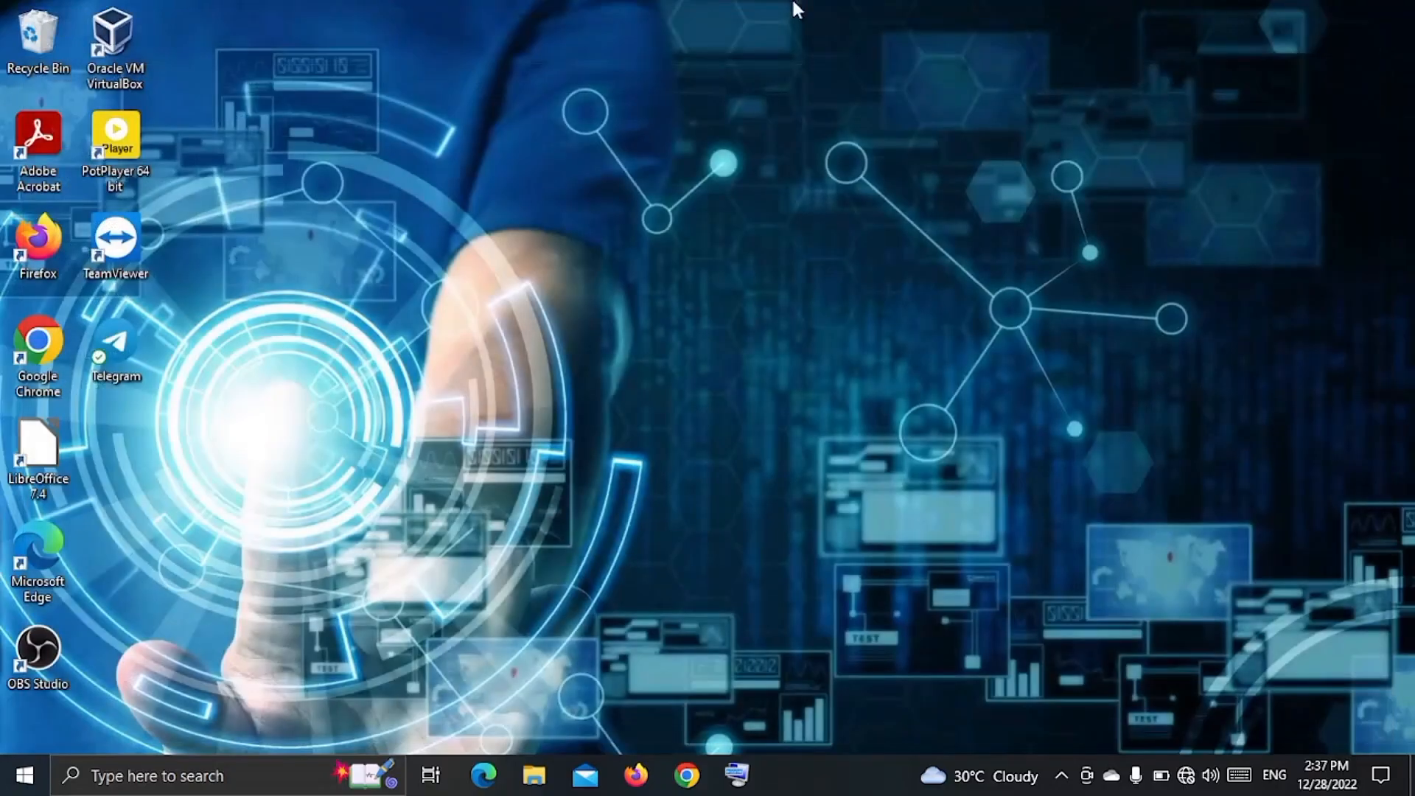
pyautogui.doubleClick(100, 33)
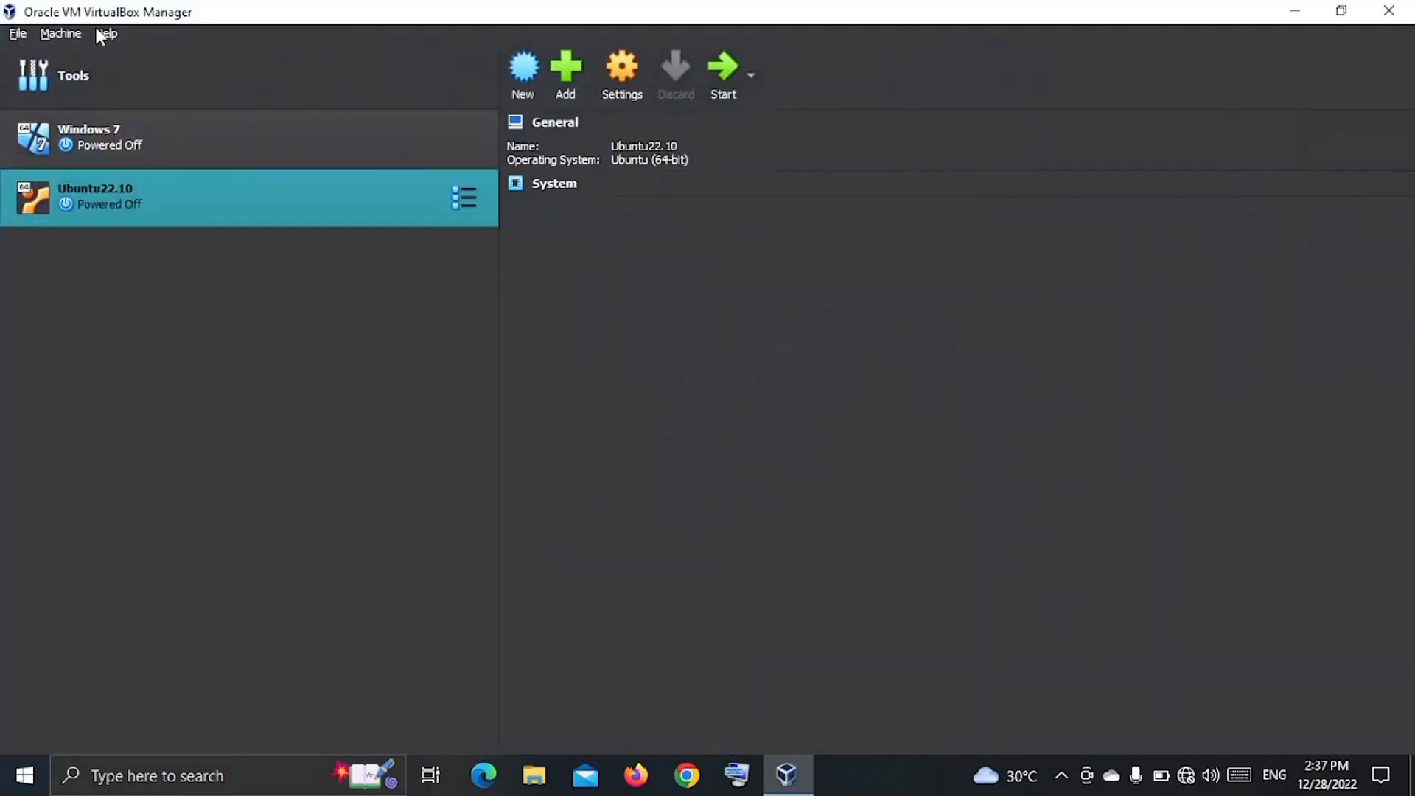
# Look over the details of the existing Windows 7 and Ubuntu22.10 machines.
pyautogui.click(181, 136)
pyautogui.click(174, 184)
pyautogui.click(174, 151)
pyautogui.click(168, 189)
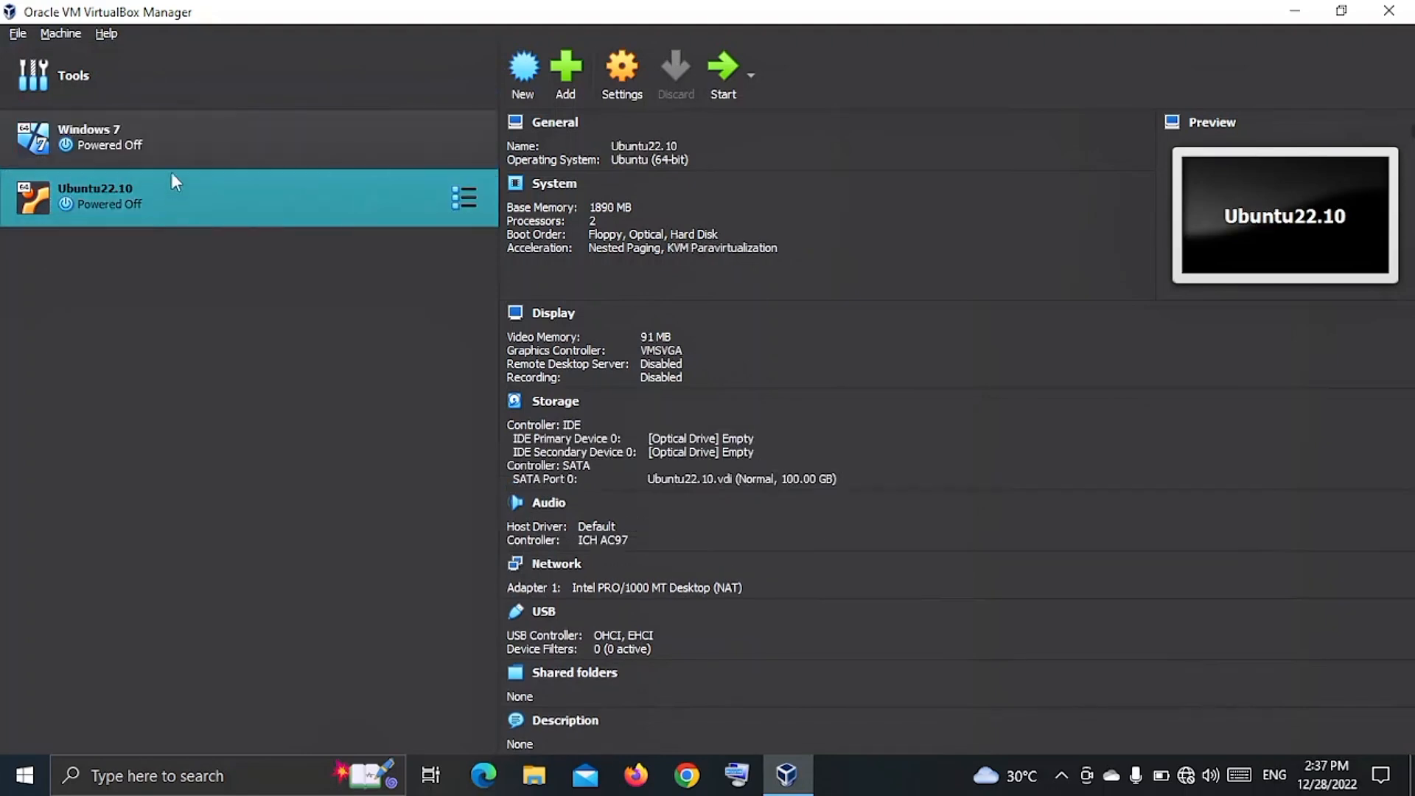
pyautogui.click(186, 154)
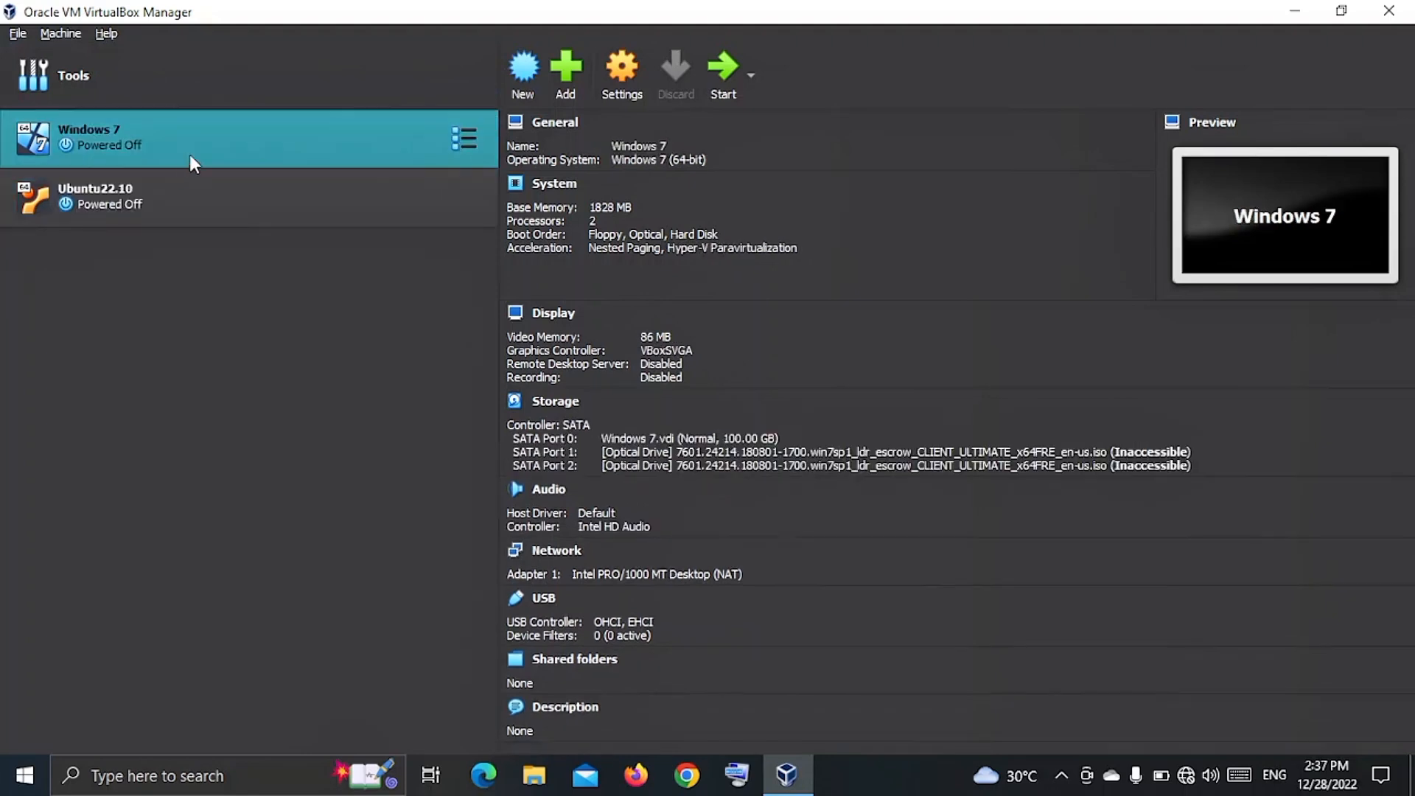
# Start a new VM named Kite with type Linux and version Ubuntu 18.04 LTS (Bionic Beaver) (64-bit).
pyautogui.click(519, 78)
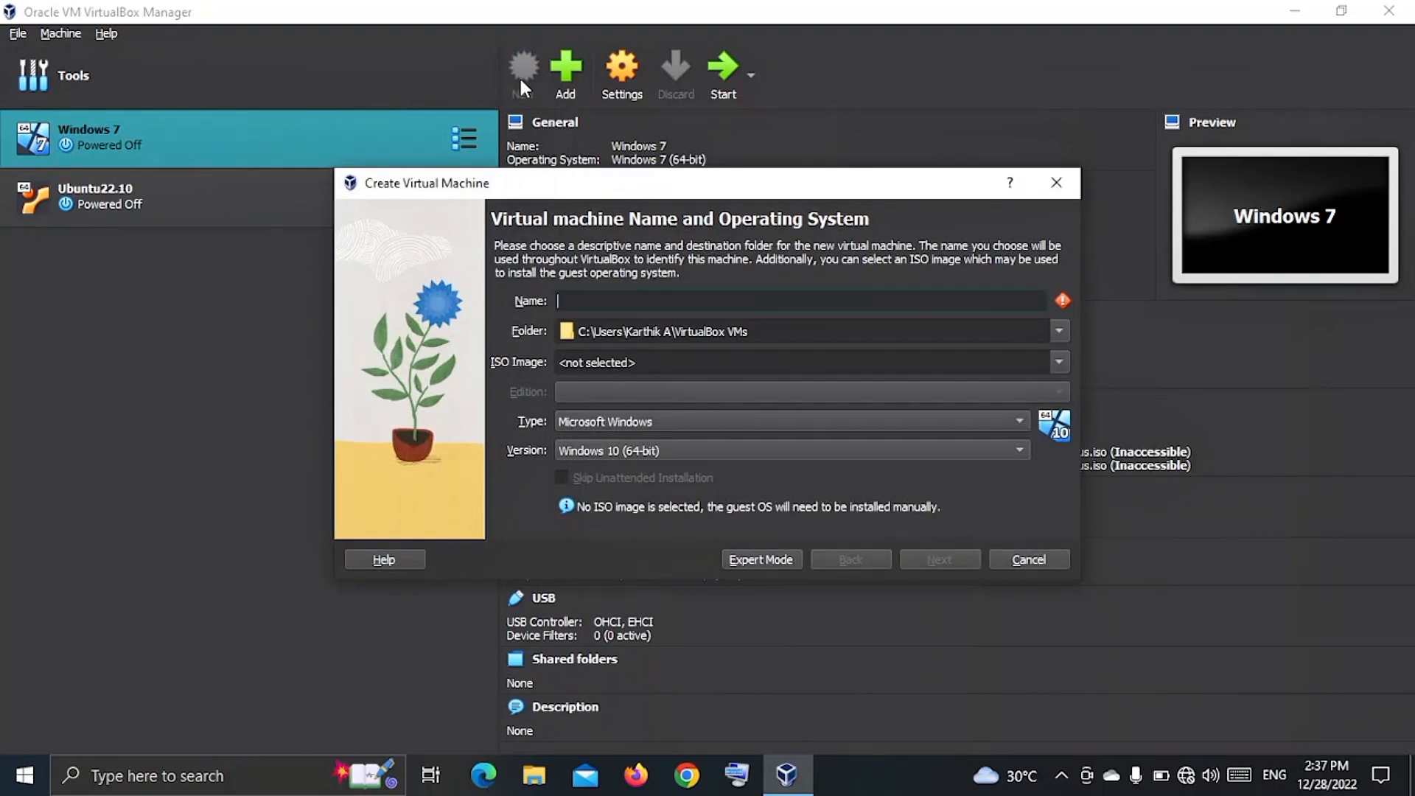
pyautogui.write('Kite')
pyautogui.click(749, 422)
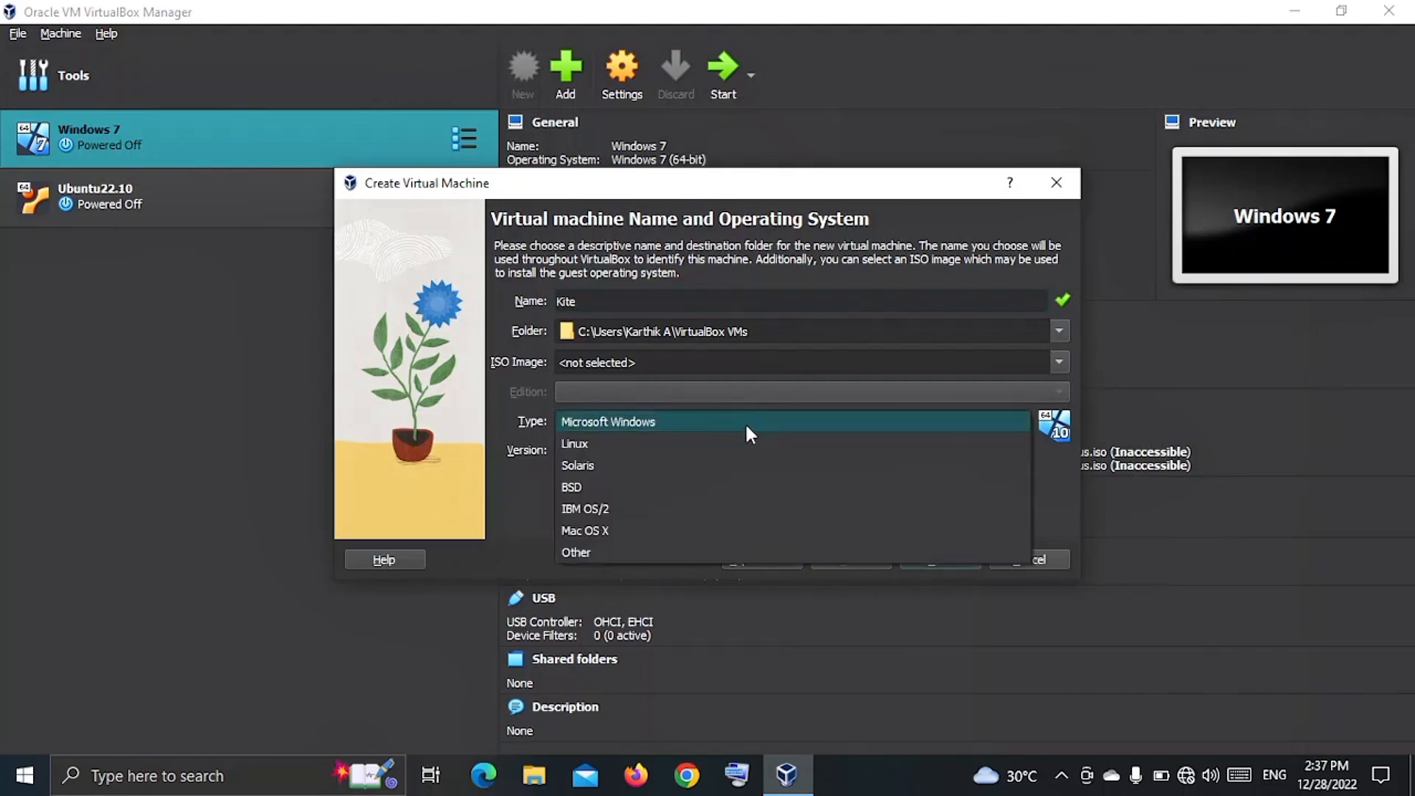
pyautogui.click(735, 442)
pyautogui.click(693, 445)
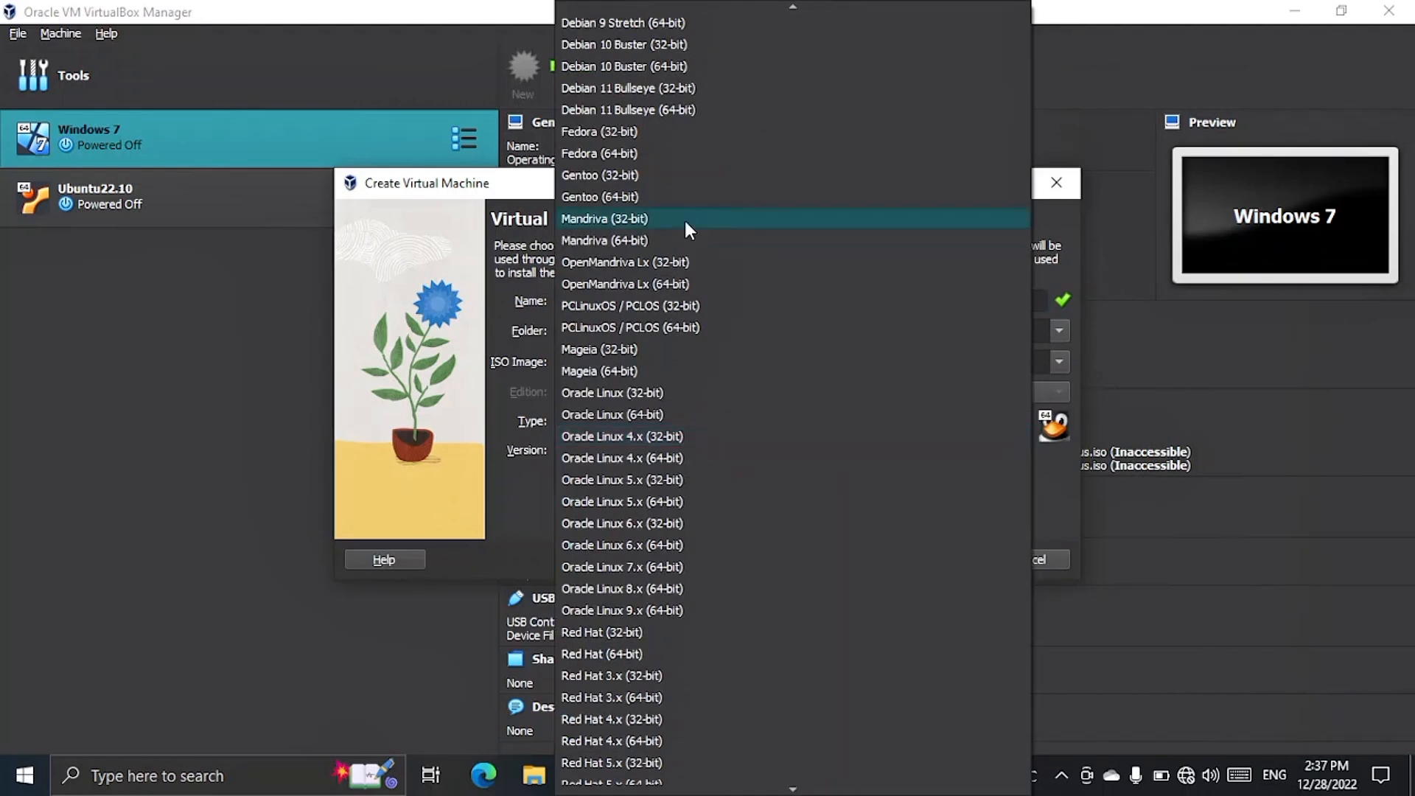
pyautogui.scroll(-20, 684, 219)
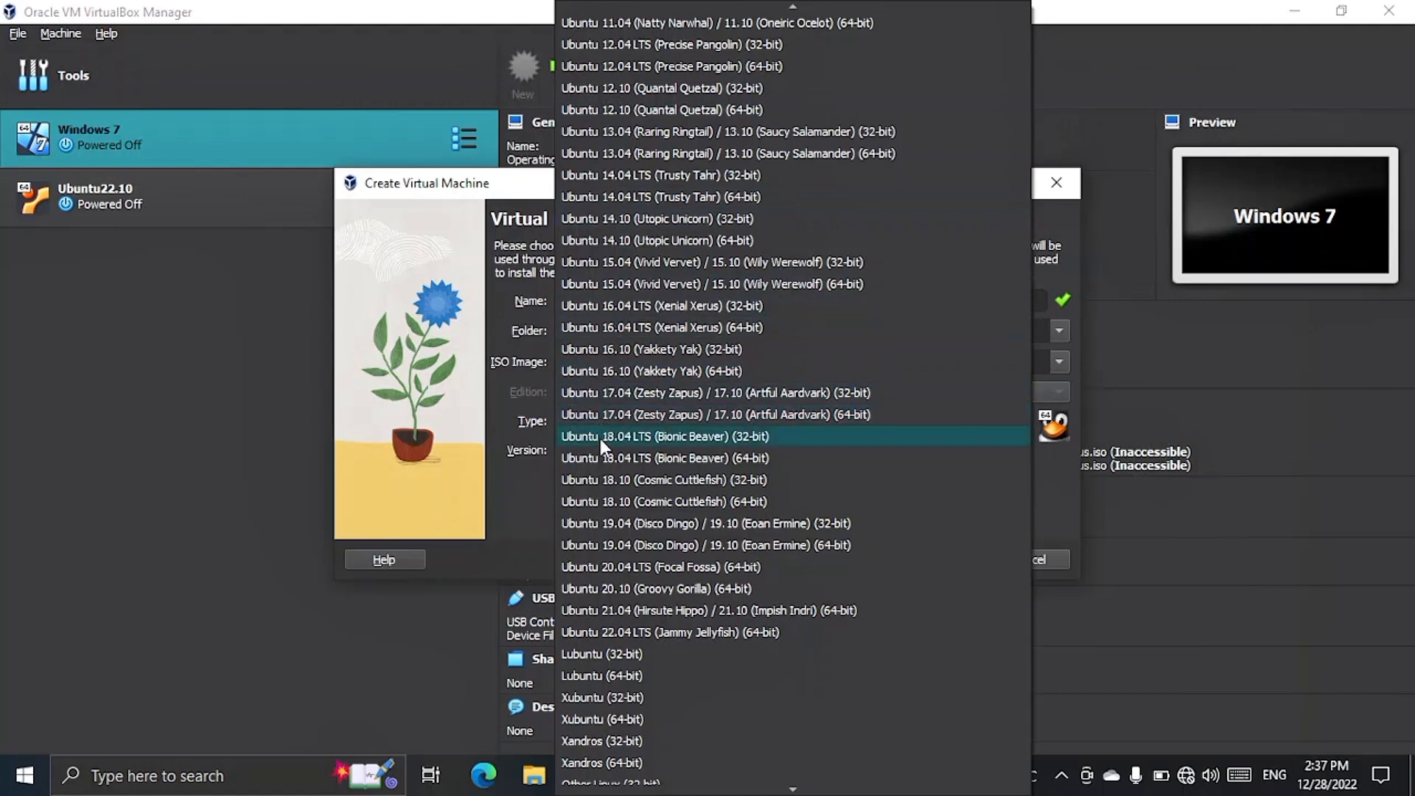
pyautogui.click(727, 458)
# Give Kite 2 processors and a 100 GB virtual hard disk, reaching the Summary page.
pyautogui.click(930, 561)
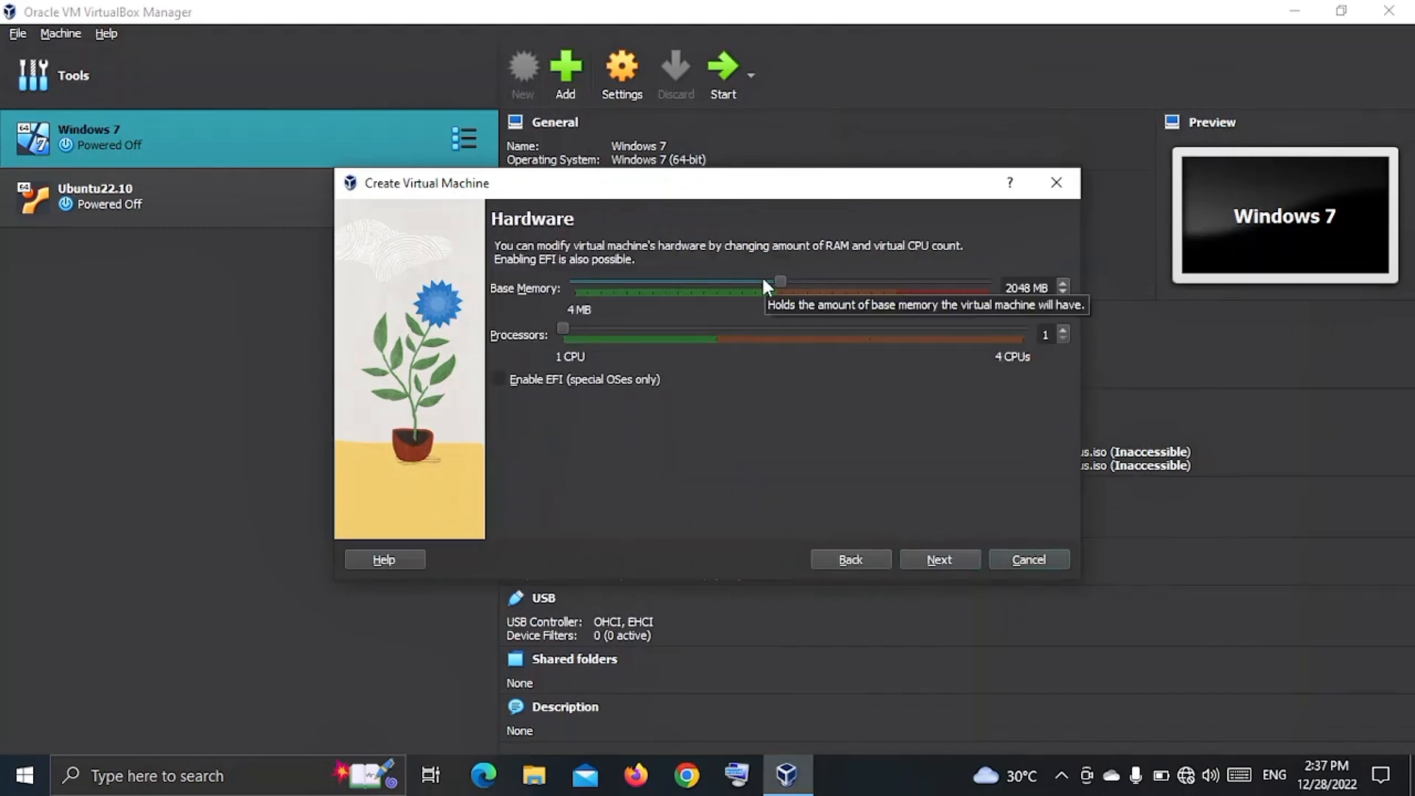
pyautogui.click(685, 332)
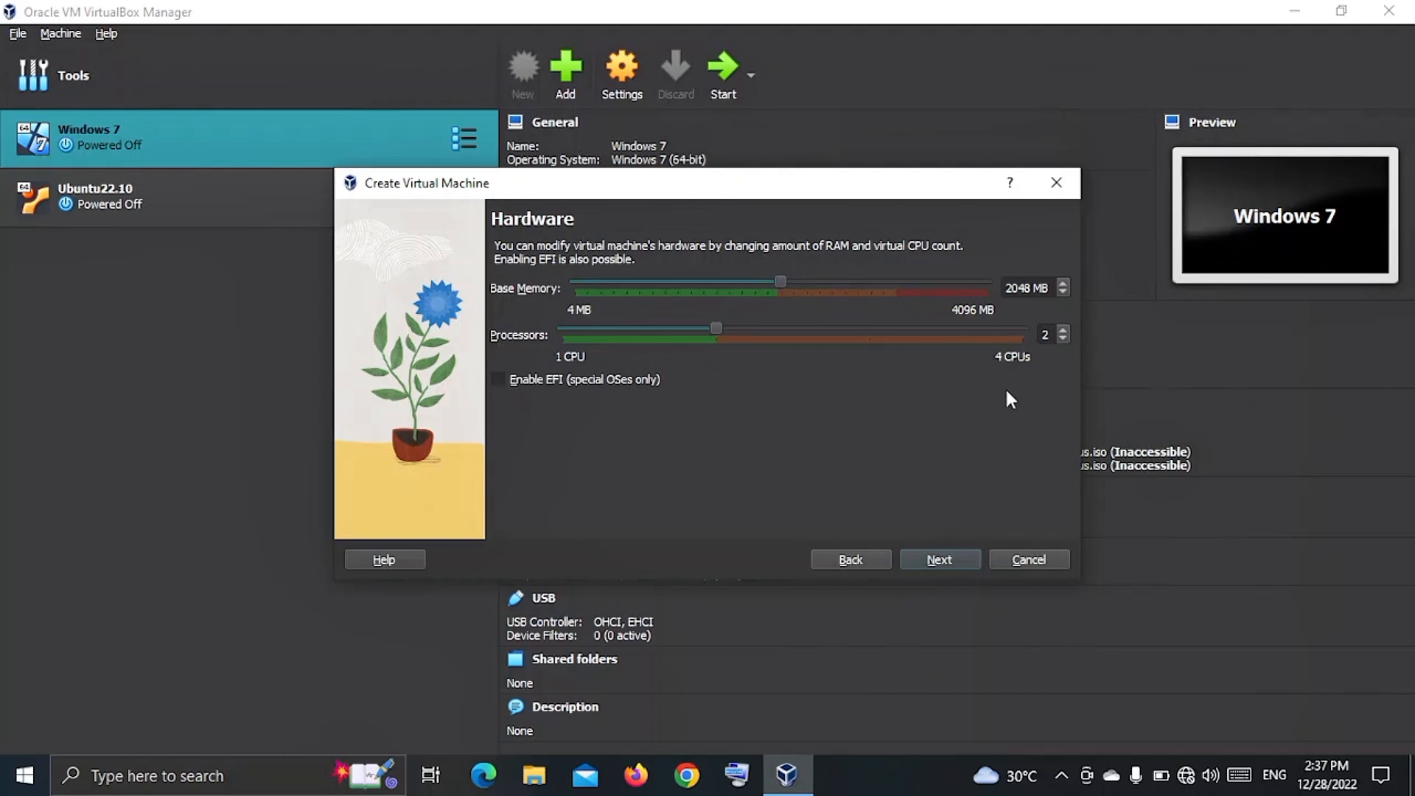
pyautogui.click(932, 557)
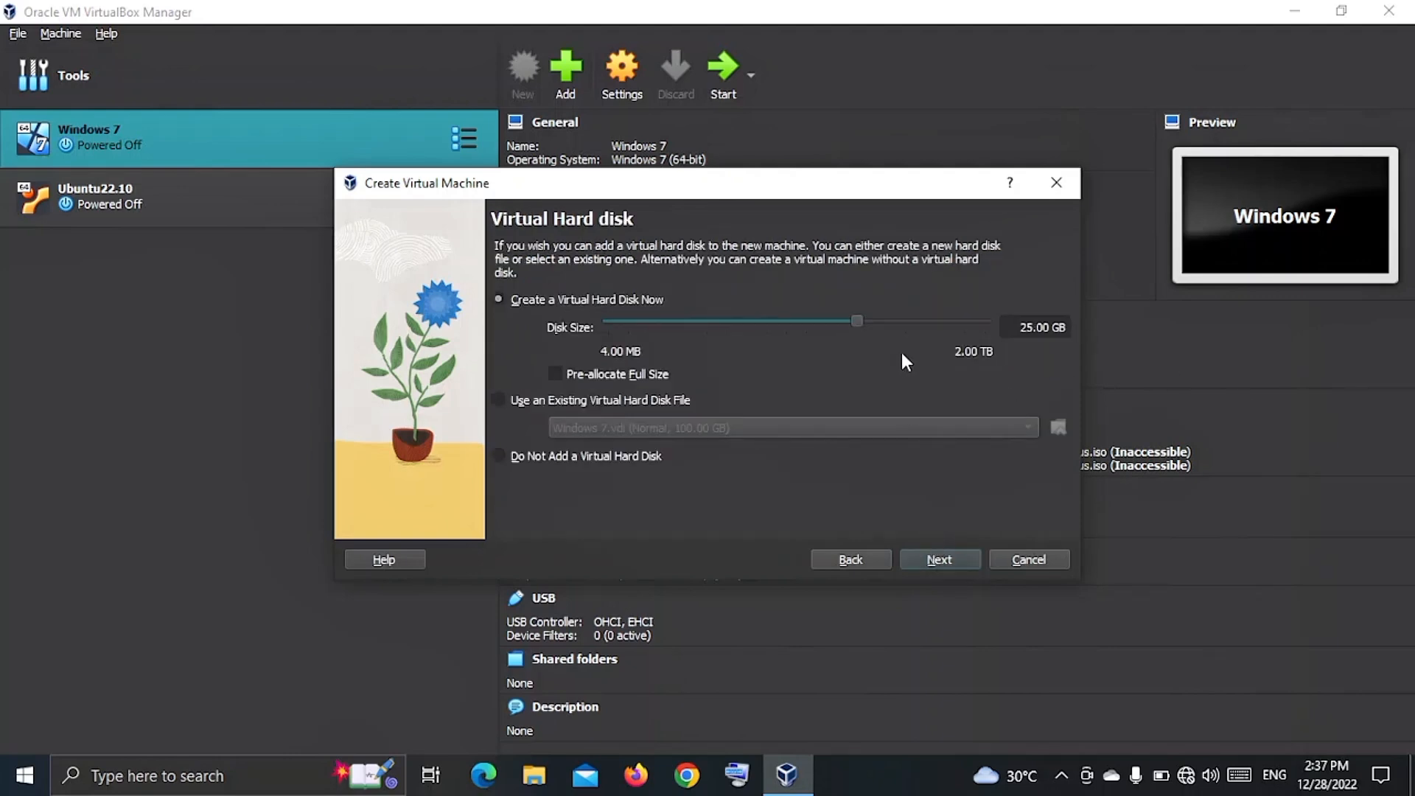
pyautogui.click(1026, 327)
pyautogui.press('BackSpace')
pyautogui.press('Delete')
pyautogui.write('100')
pyautogui.click(946, 560)
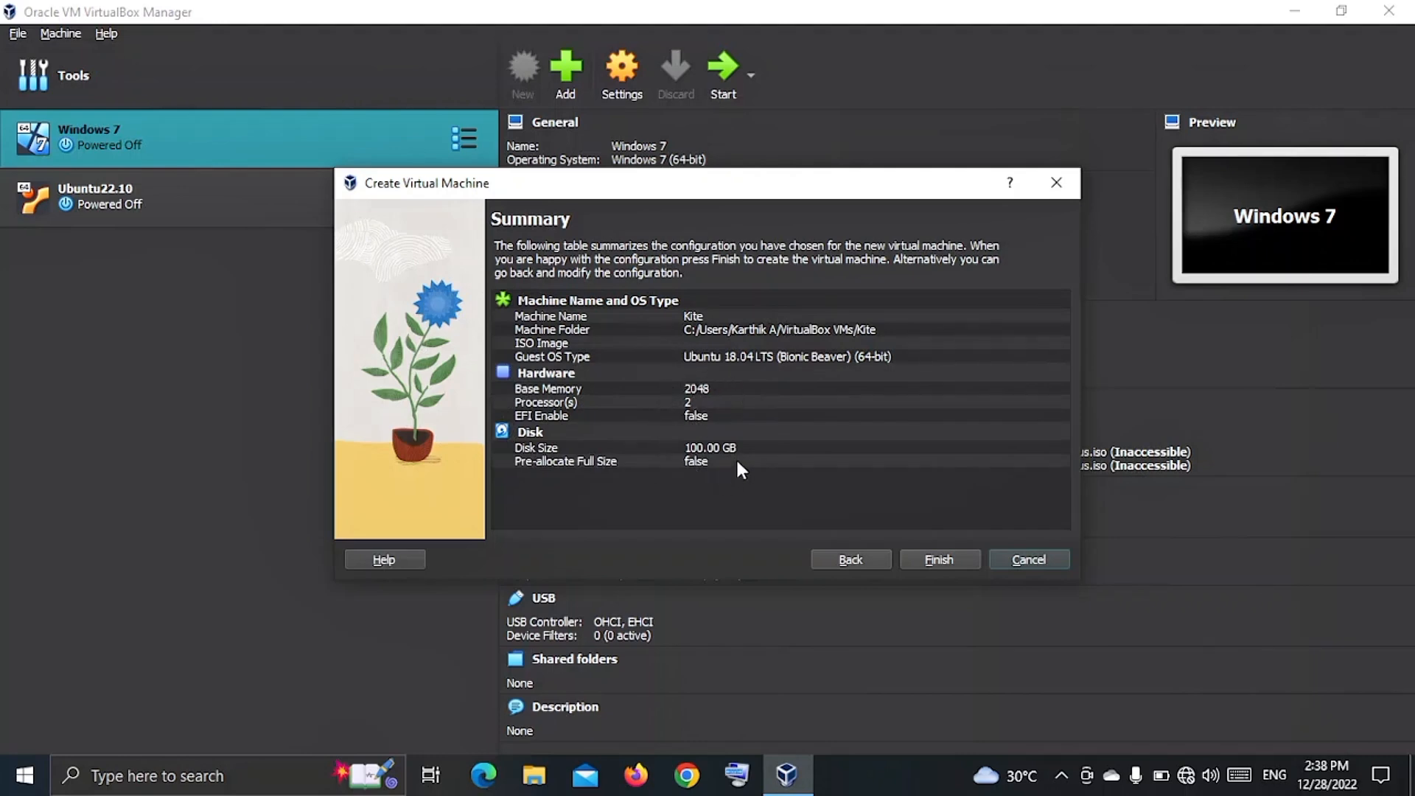
# Finish creating Kite, then raise its video memory to 97 MB in Settings.
pyautogui.click(926, 554)
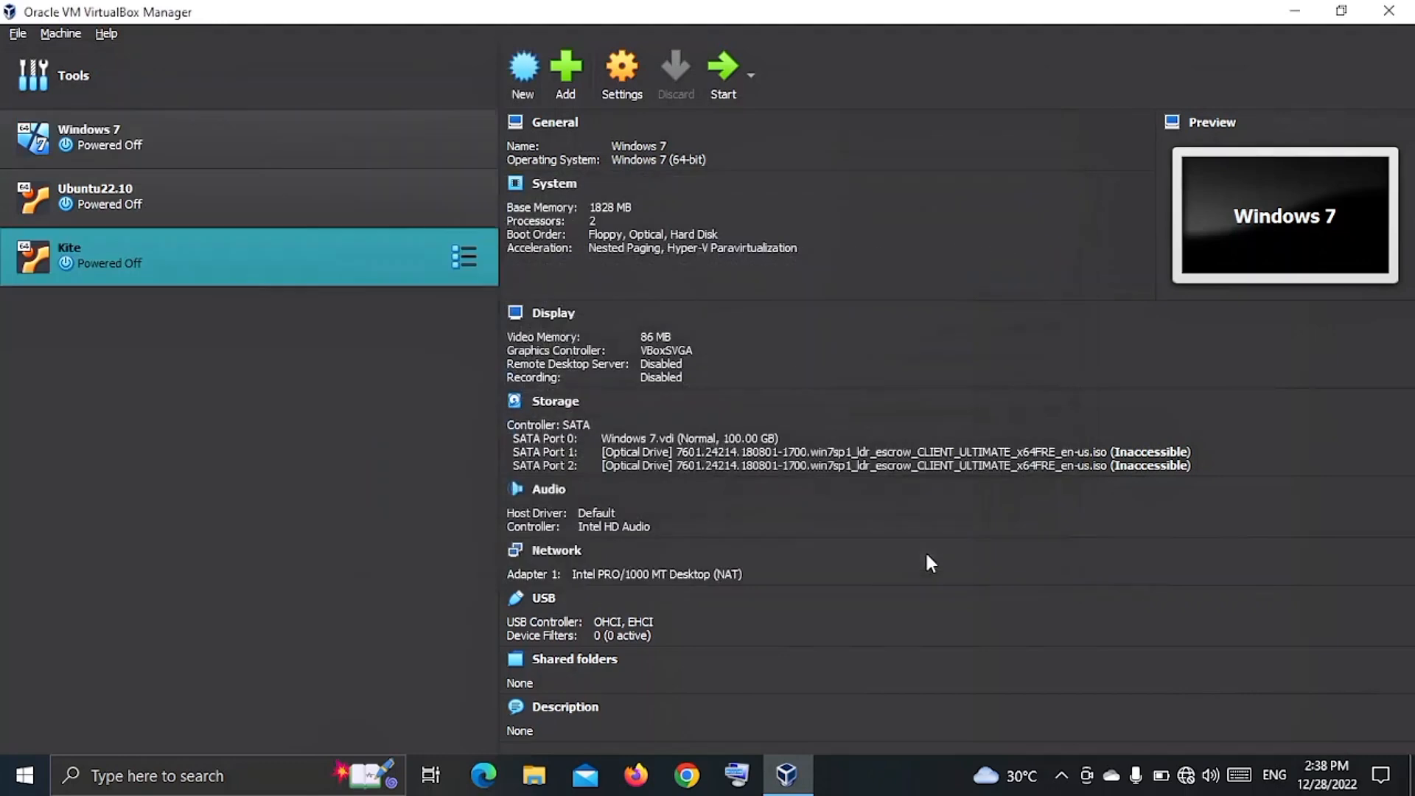
pyautogui.click(638, 80)
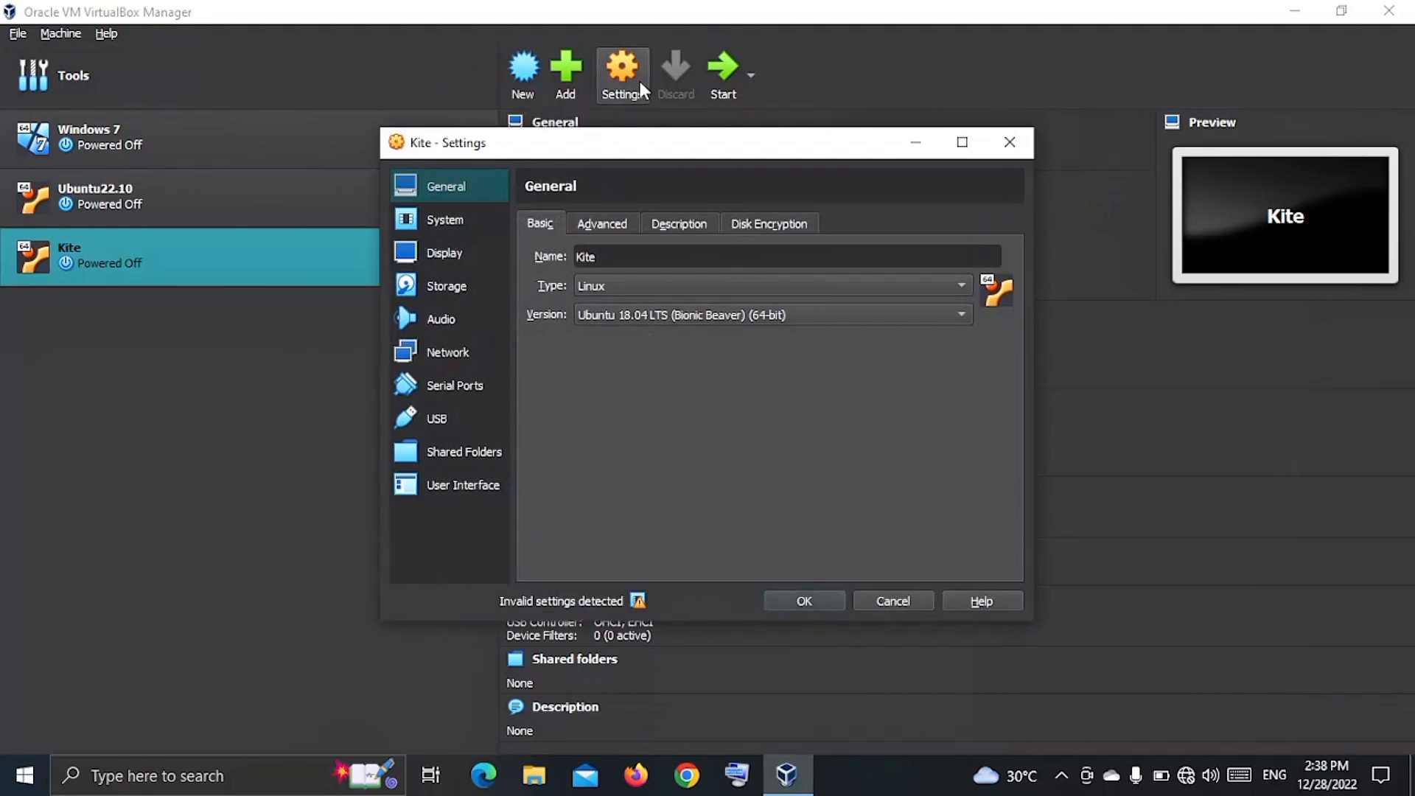
pyautogui.click(443, 253)
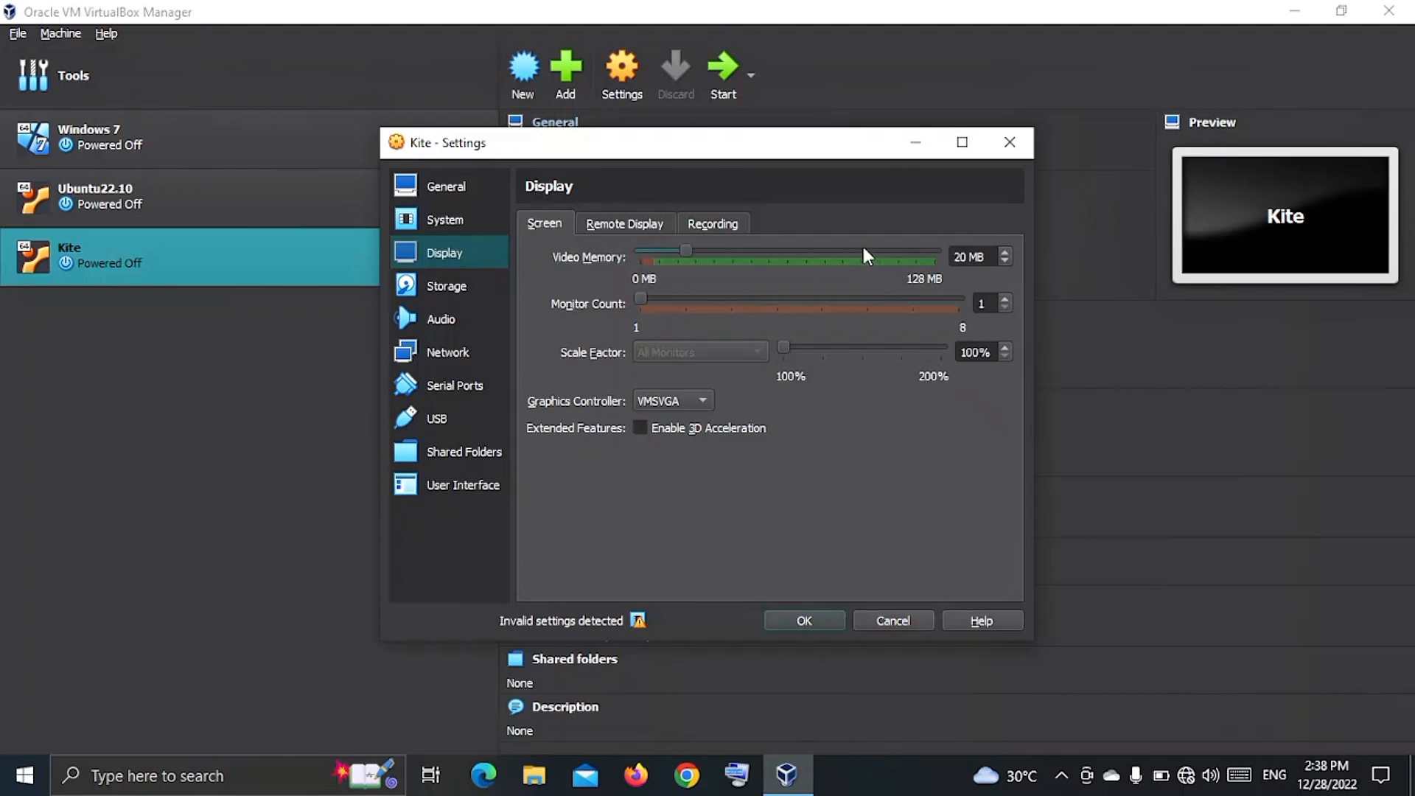
pyautogui.moveTo(862, 254); pyautogui.dragTo(867, 255)
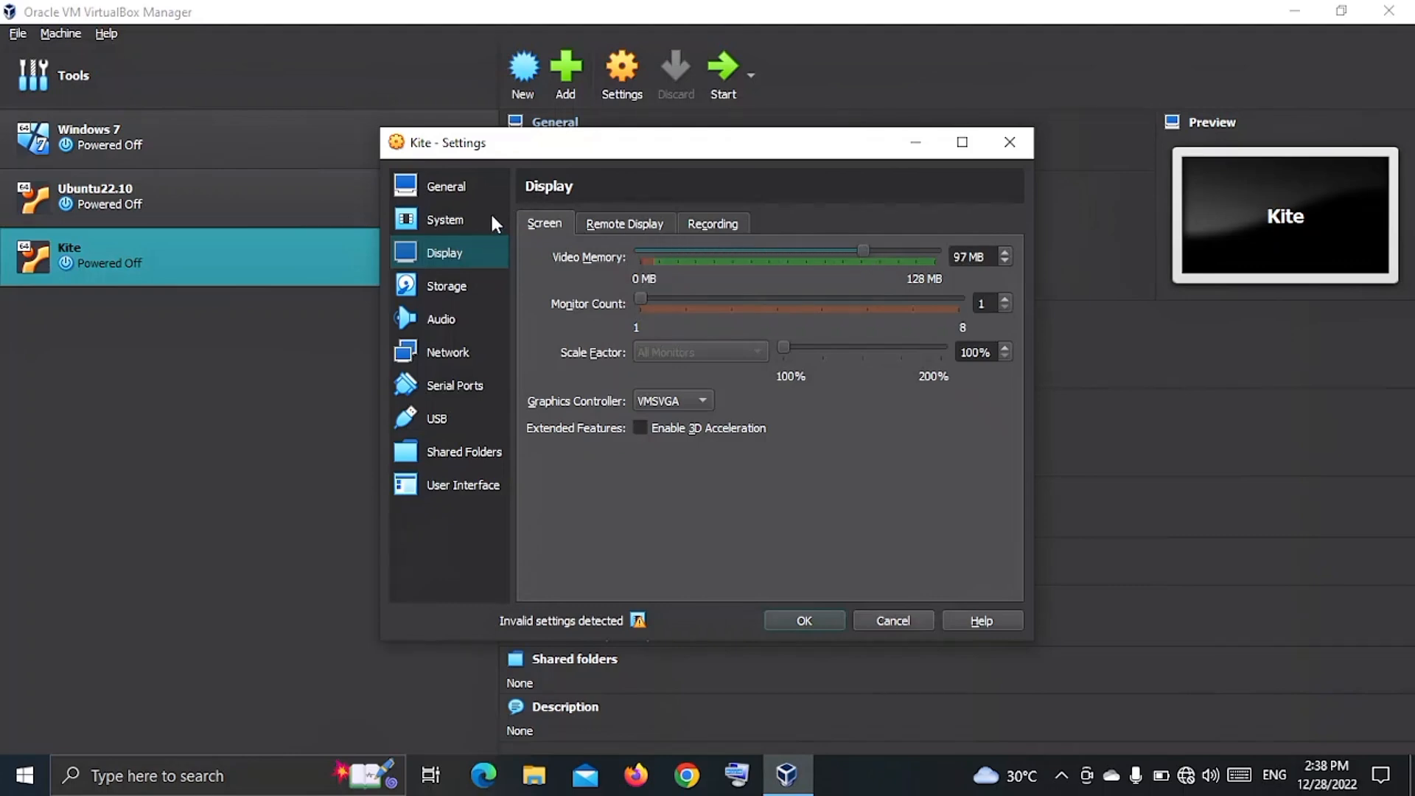
pyautogui.click(461, 286)
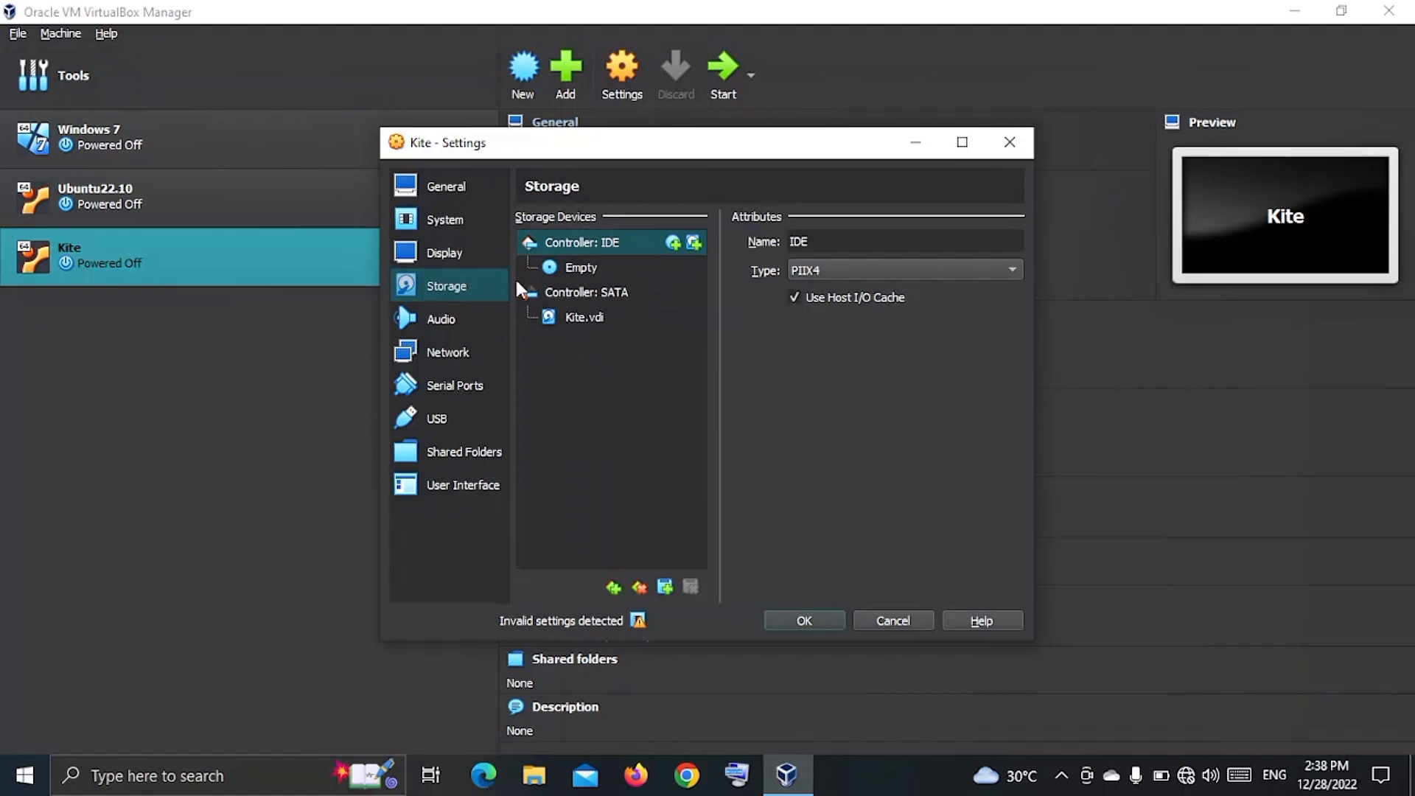
# Load KITE_GNU-Linux_Lite_2020.iso into Kite's empty optical drive and save the settings.
pyautogui.click(573, 265)
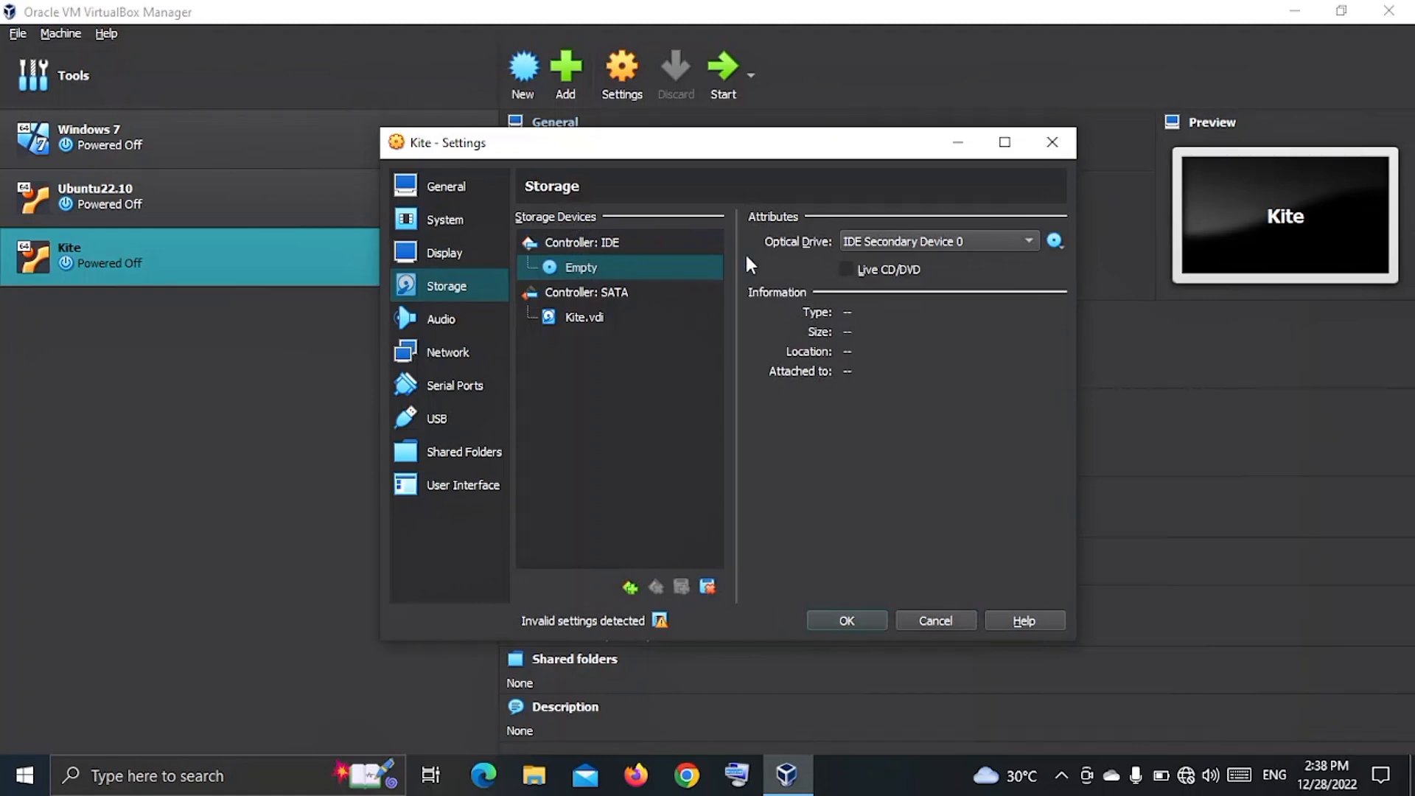
pyautogui.click(1054, 242)
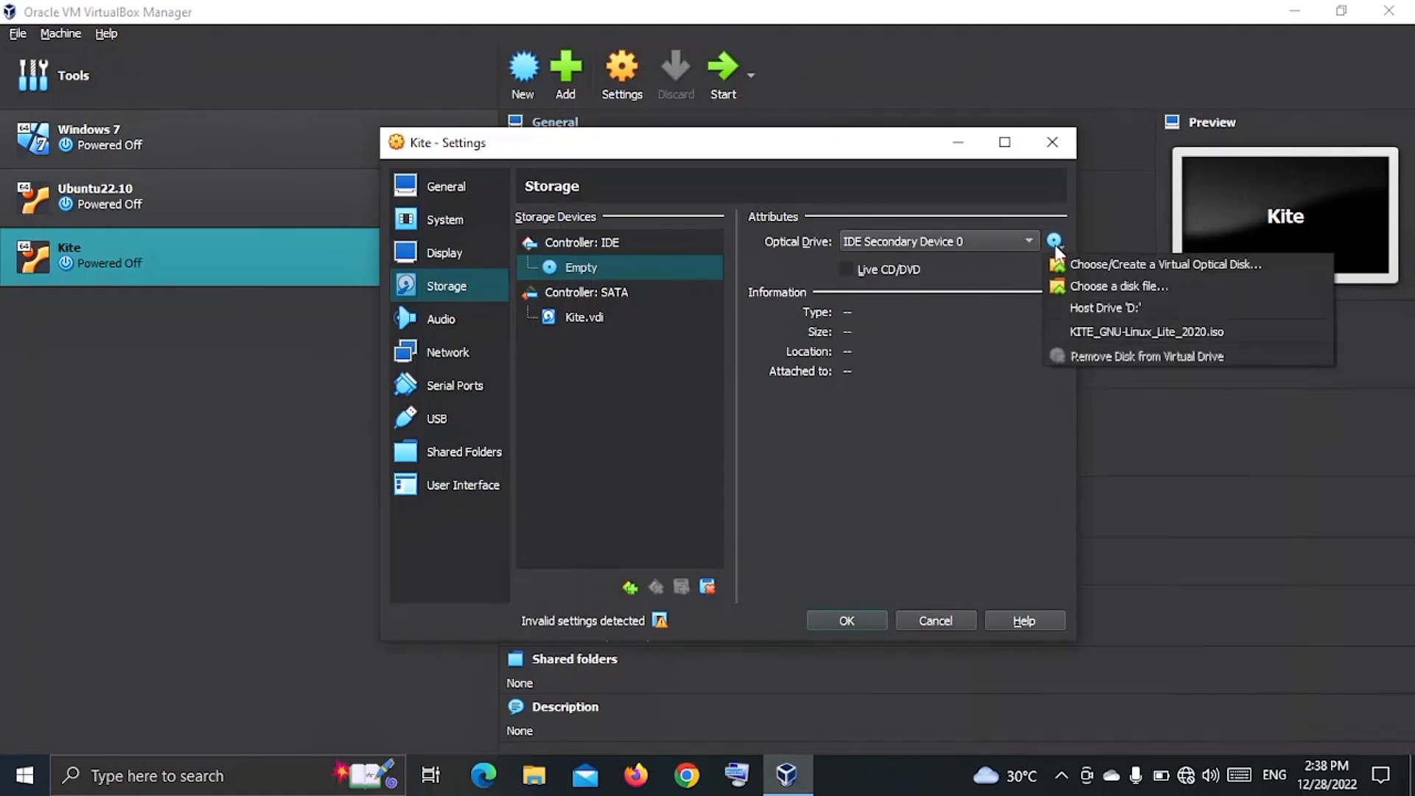
pyautogui.click(1055, 284)
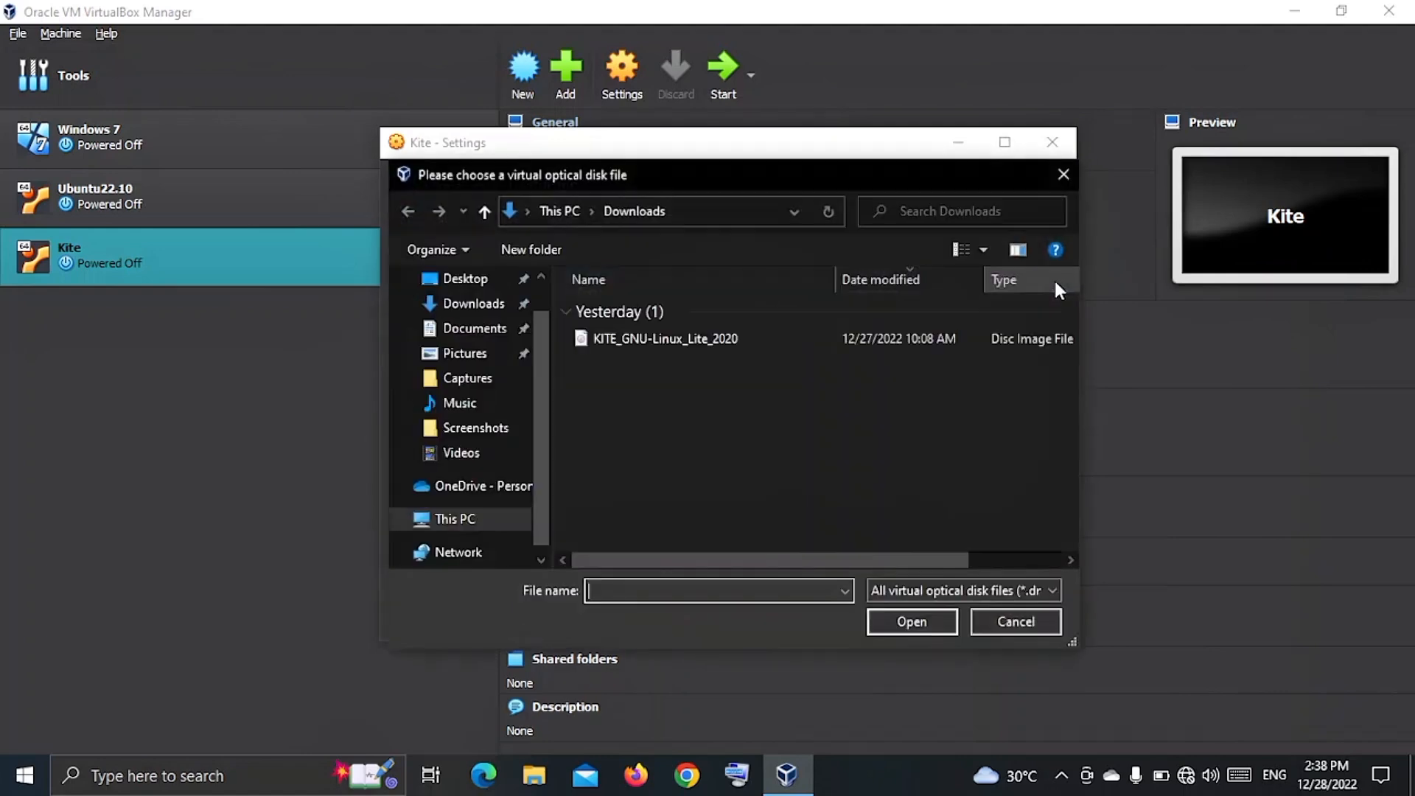
pyautogui.doubleClick(720, 336)
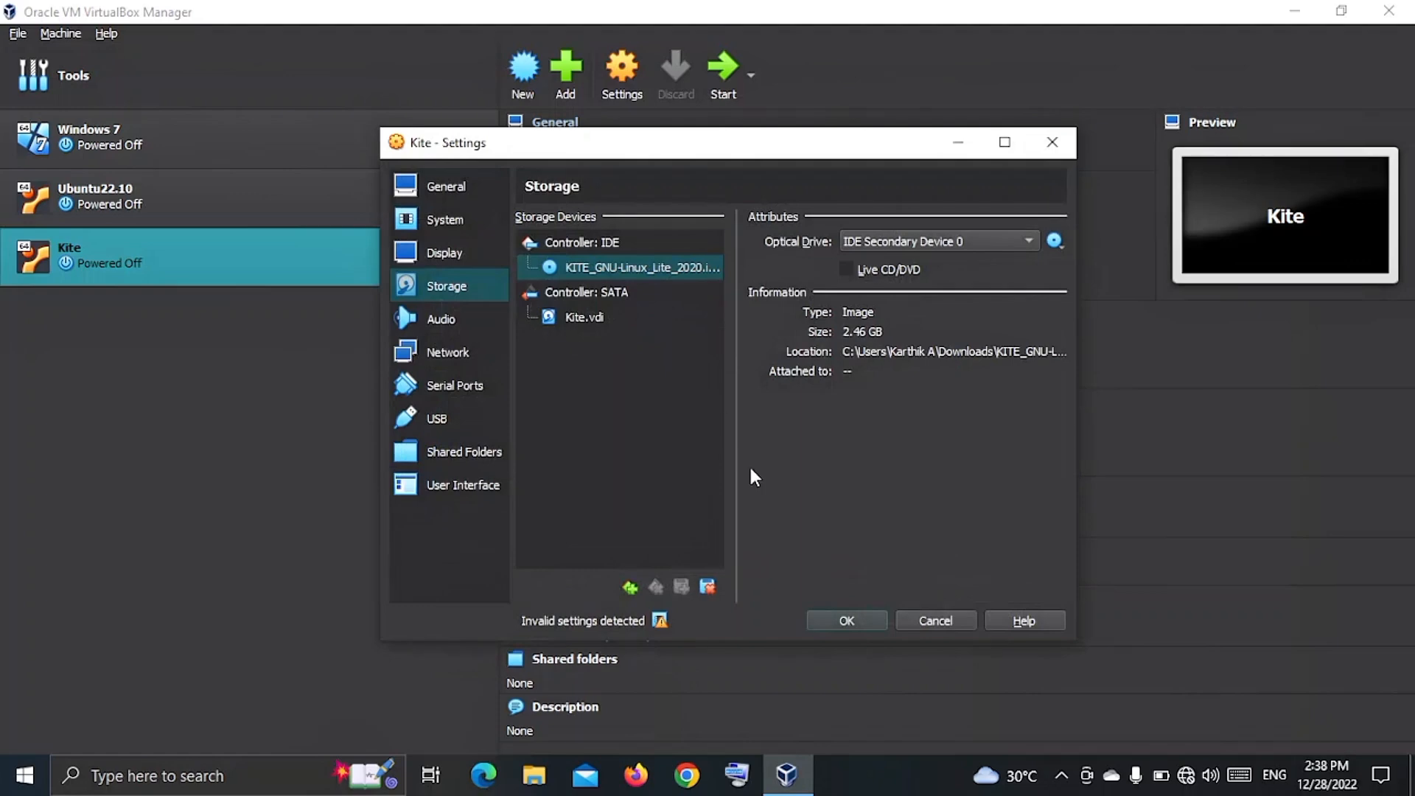
pyautogui.click(831, 623)
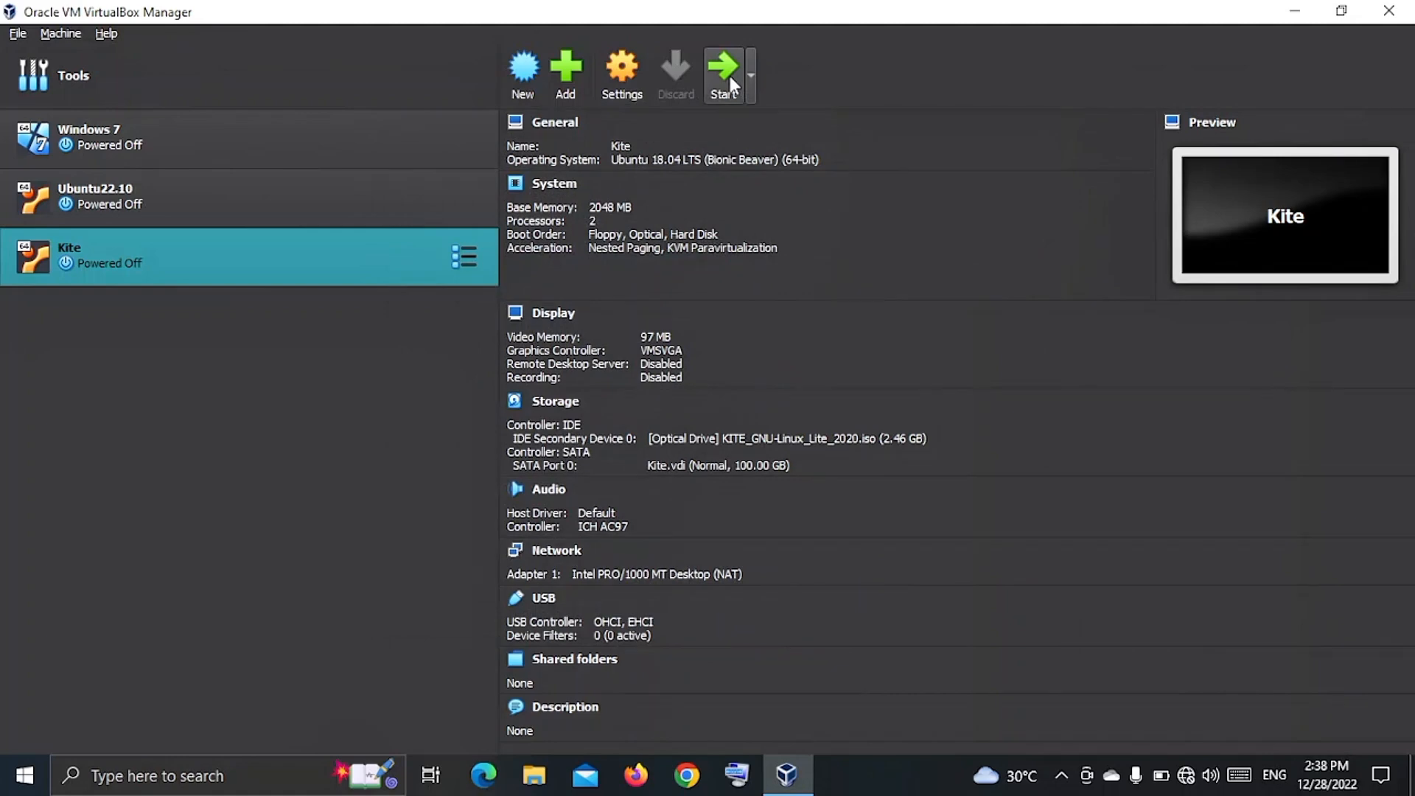
# Minimize the Manager and select the Install Ubuntu 18.04.5 LTS launcher on the KITE live desktop.
pyautogui.click(1294, 11)
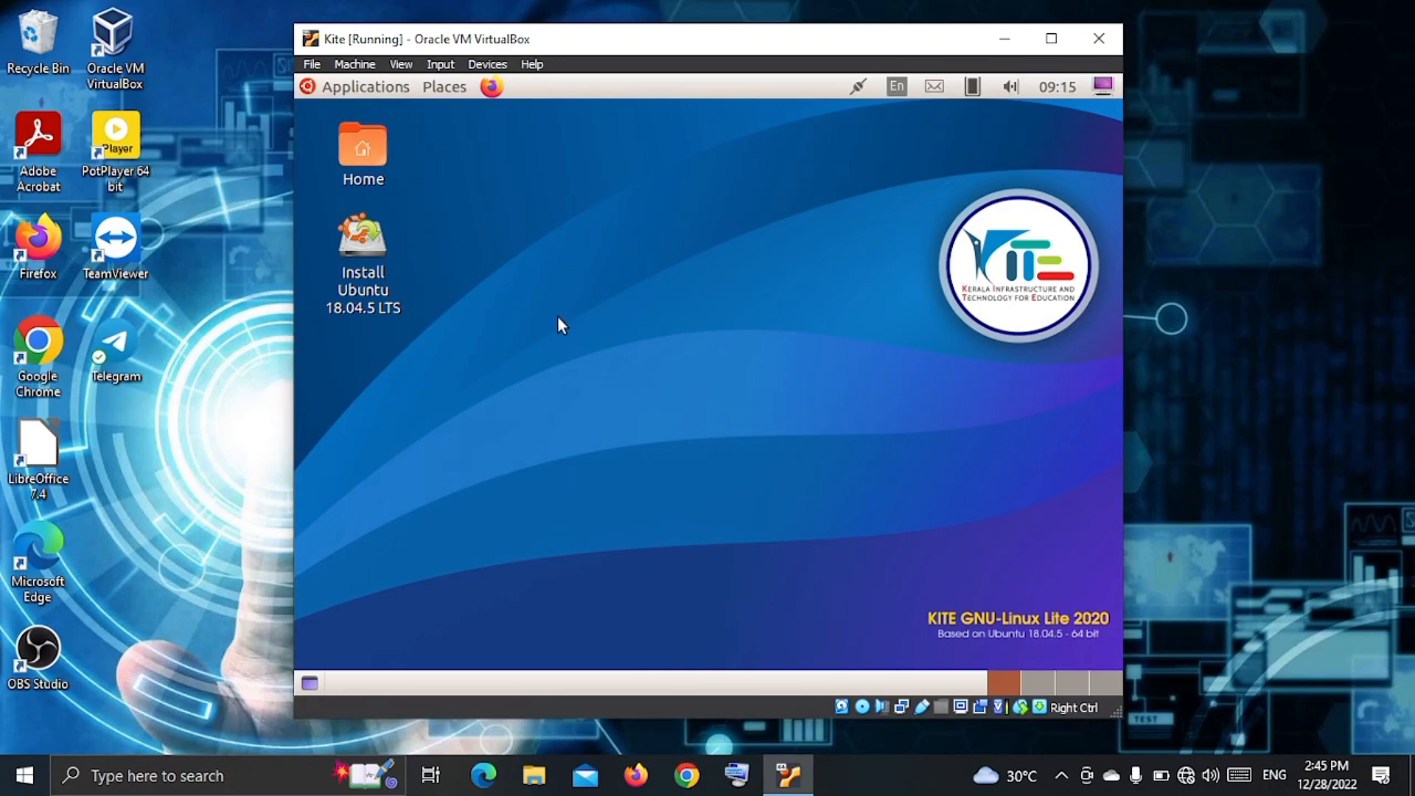
pyautogui.click(367, 267)
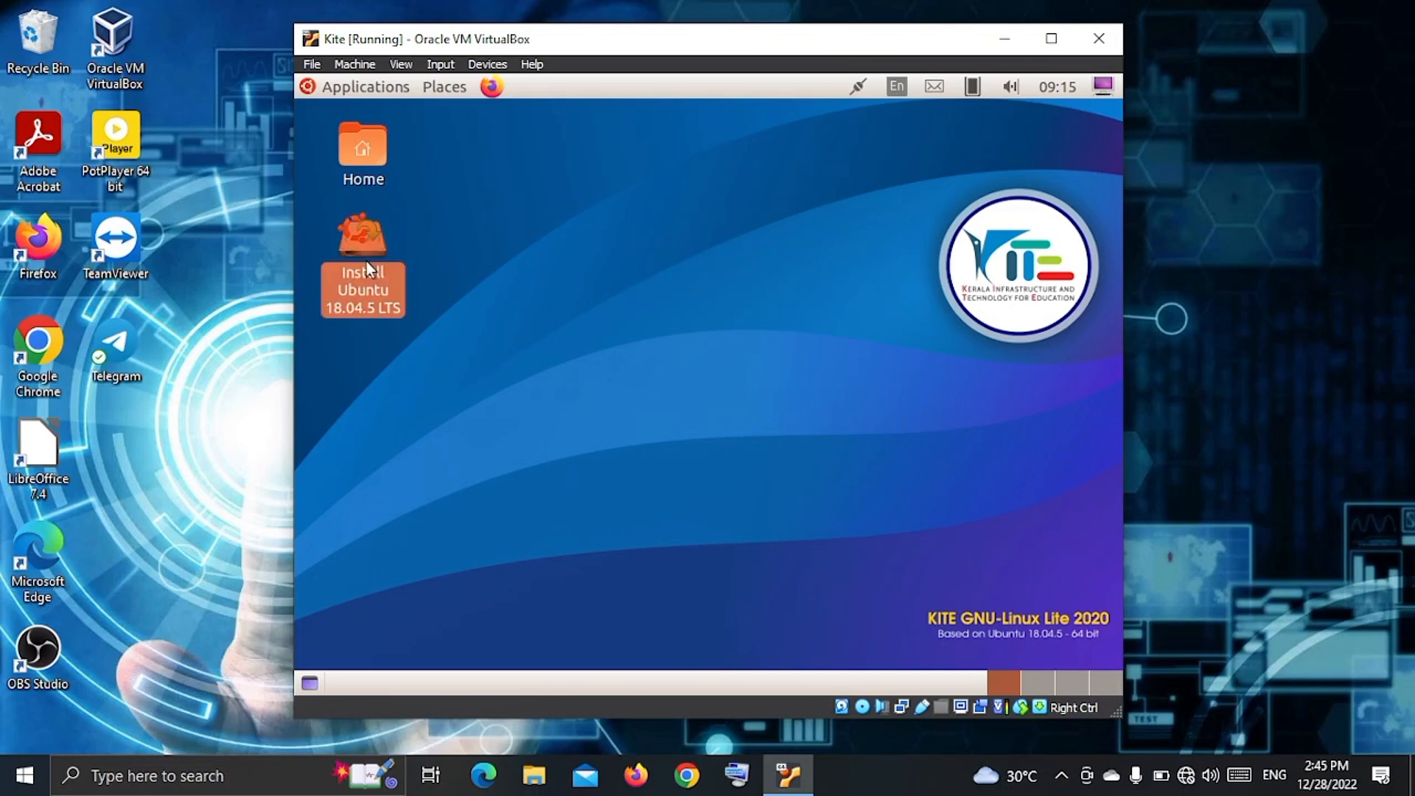
# Launch the Ubuntu 18.04.5 LTS installer and continue with English as the language.
pyautogui.doubleClick(366, 262)
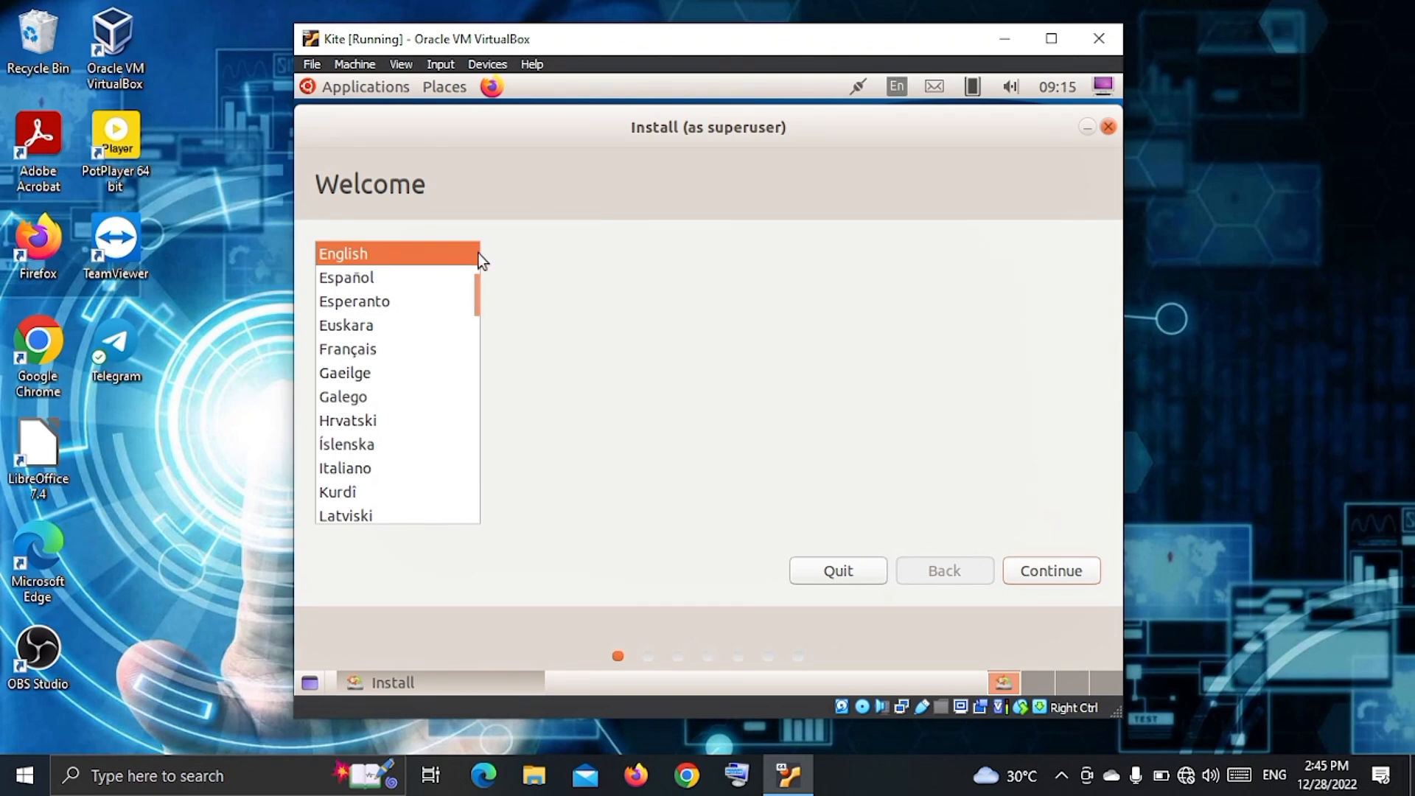
pyautogui.click(1038, 570)
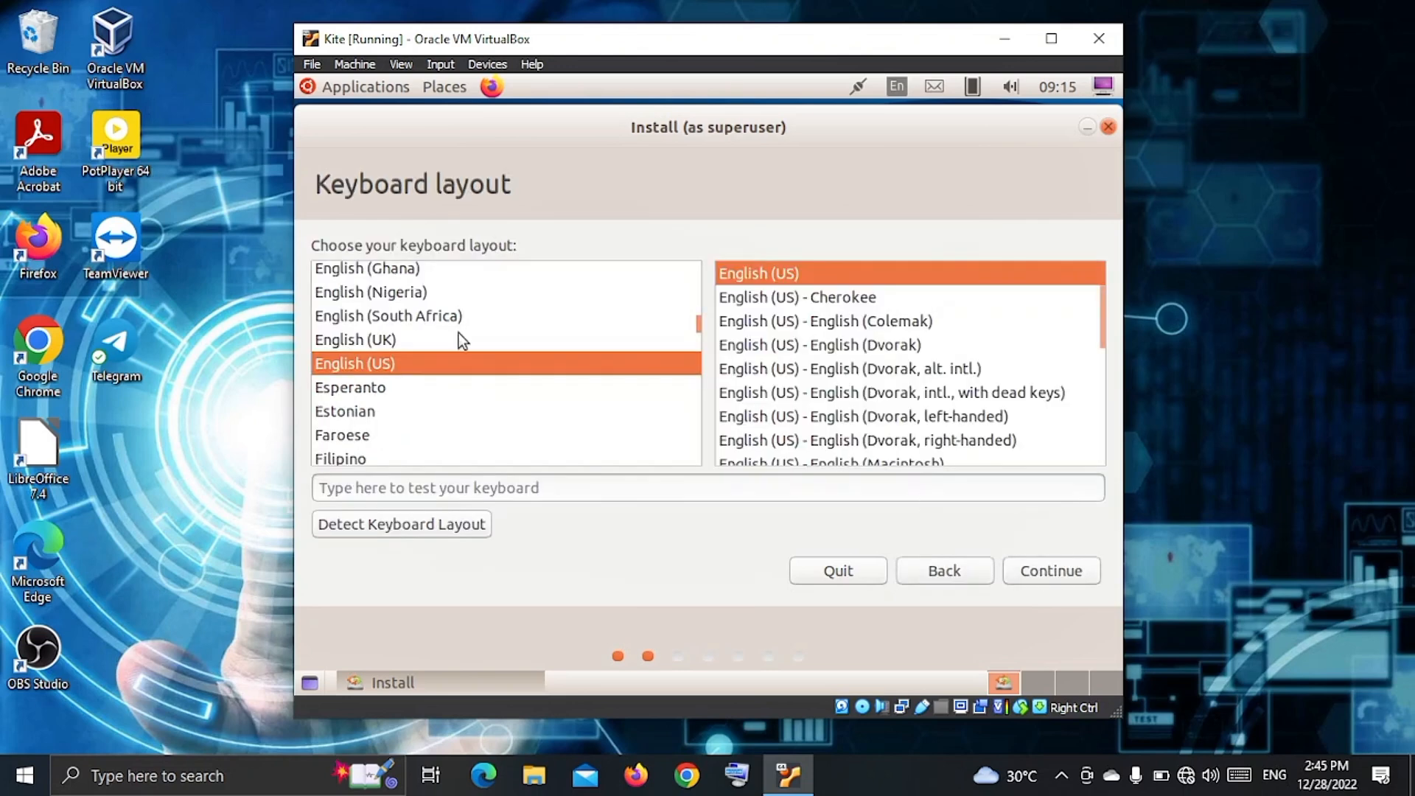
# Accept the English (US) keyboard, normal installation, and Erase disk and install Ubuntu, then Install Now.
pyautogui.click(1024, 572)
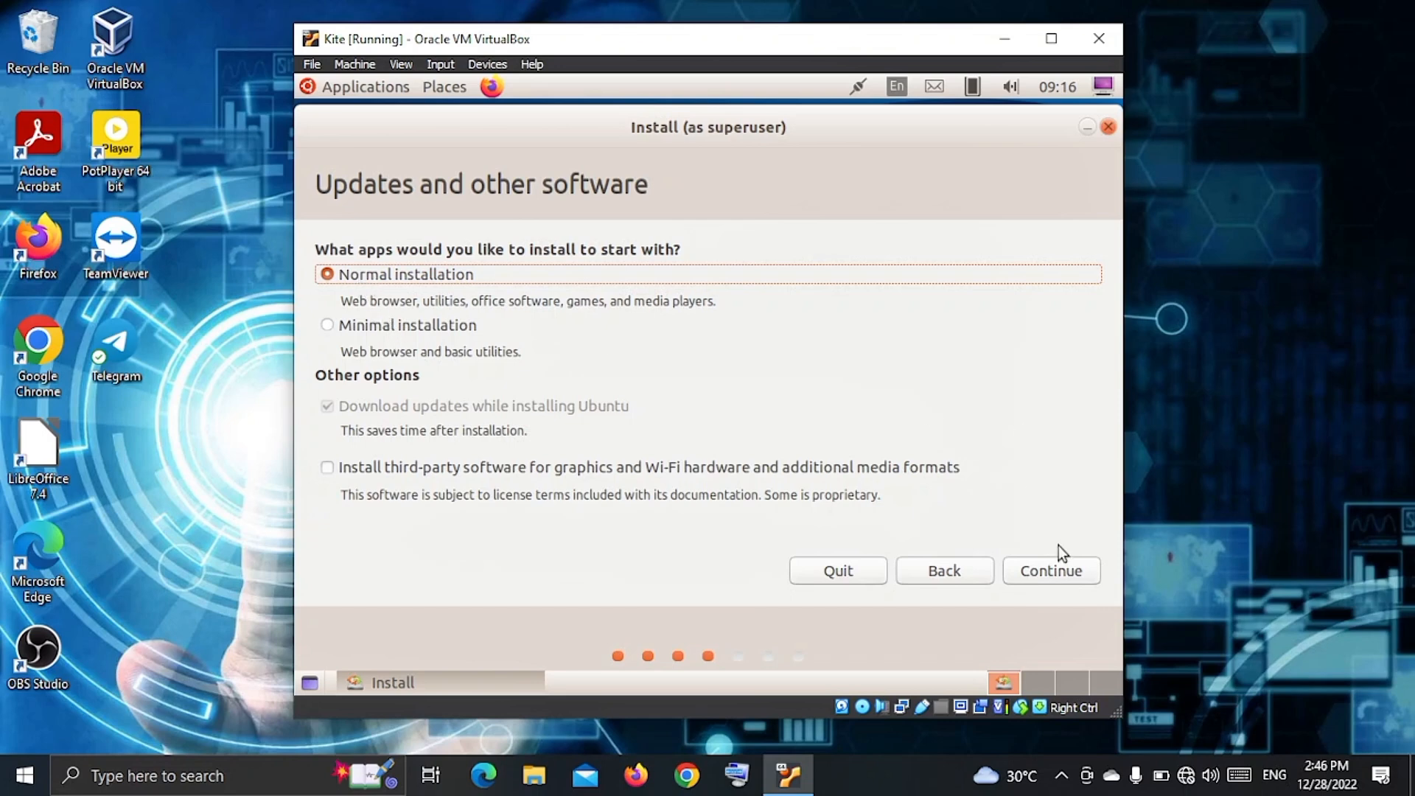
pyautogui.click(1050, 568)
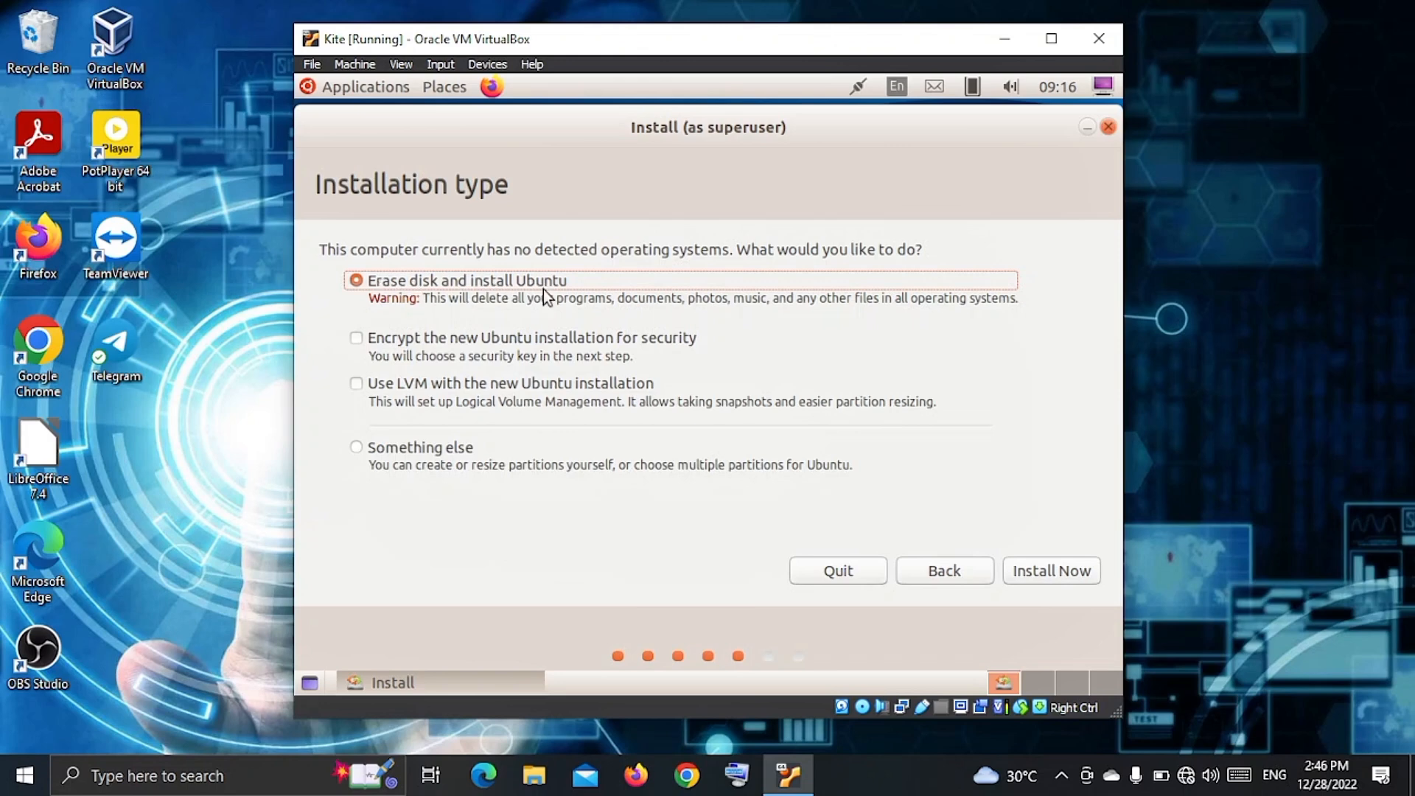
pyautogui.click(1037, 572)
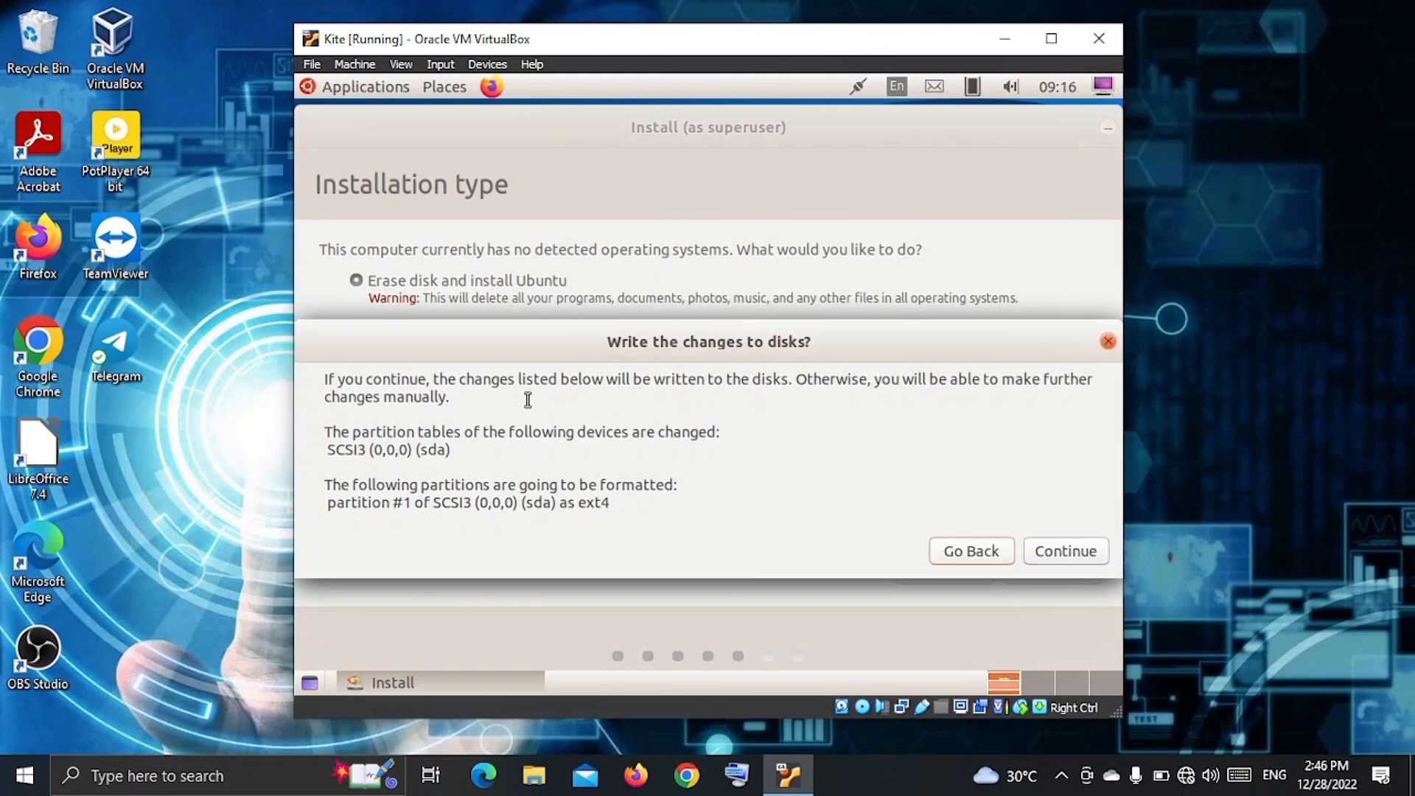
# Confirm writing the partition changes to disk and set the location to Kolkata, India.
pyautogui.moveTo(329, 433); pyautogui.dragTo(720, 545)
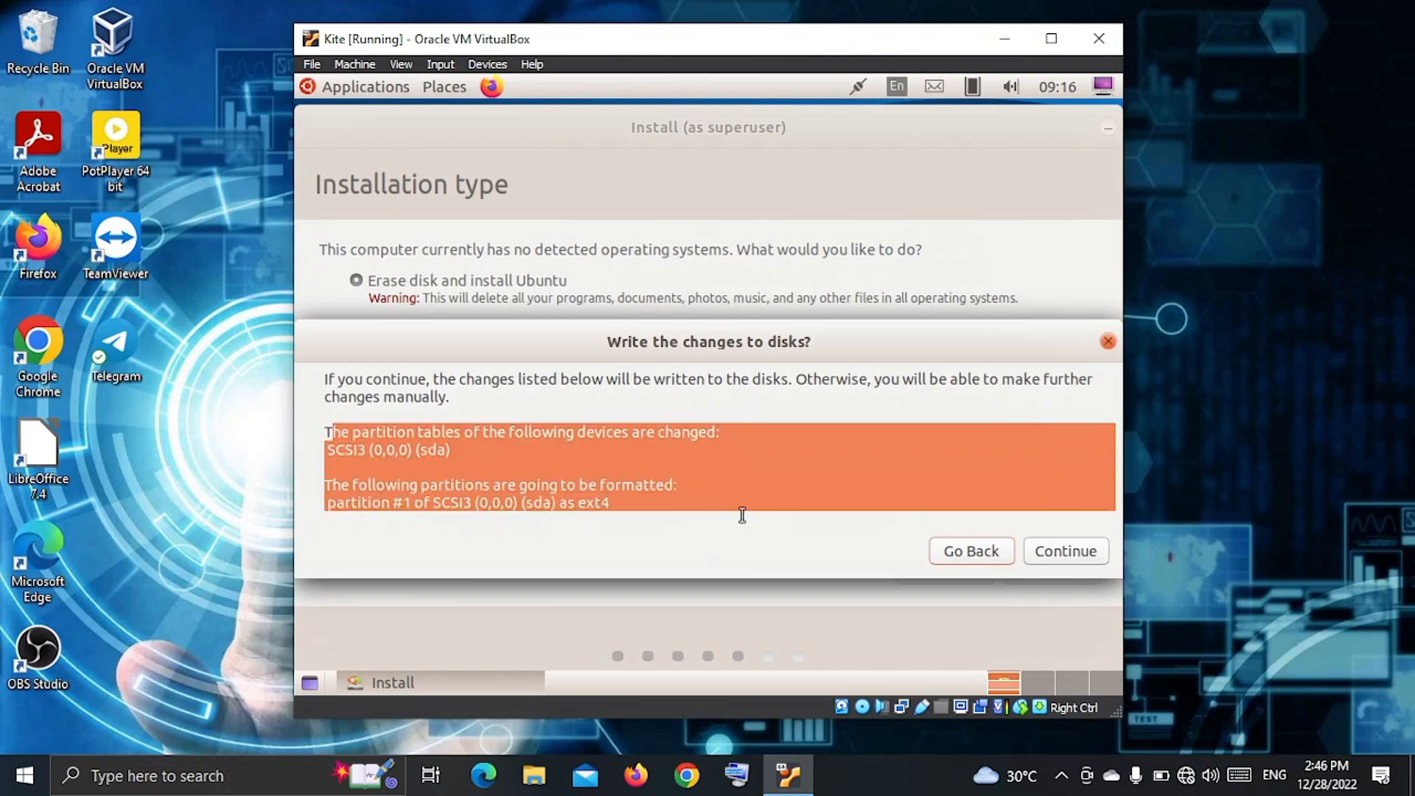
pyautogui.click(1075, 551)
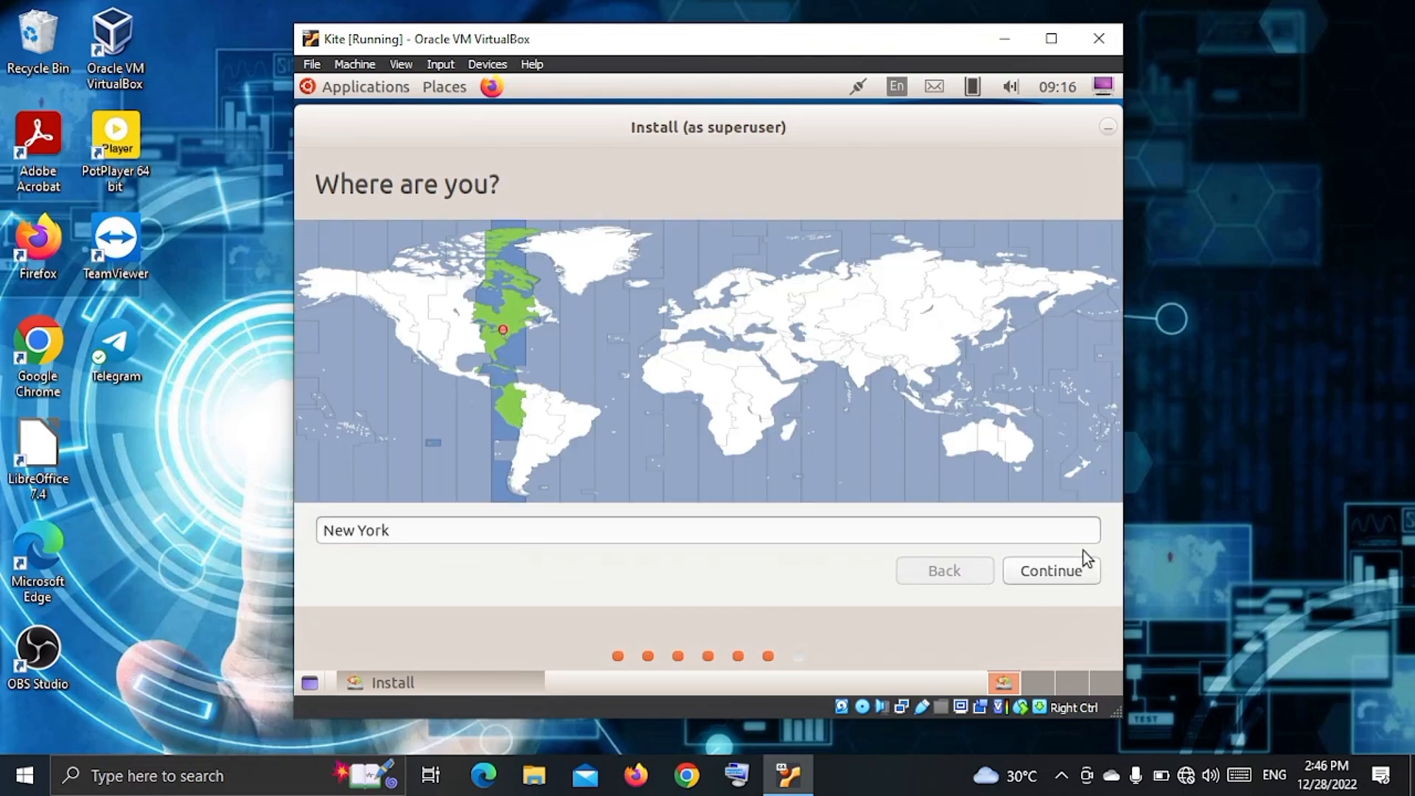
pyautogui.click(861, 381)
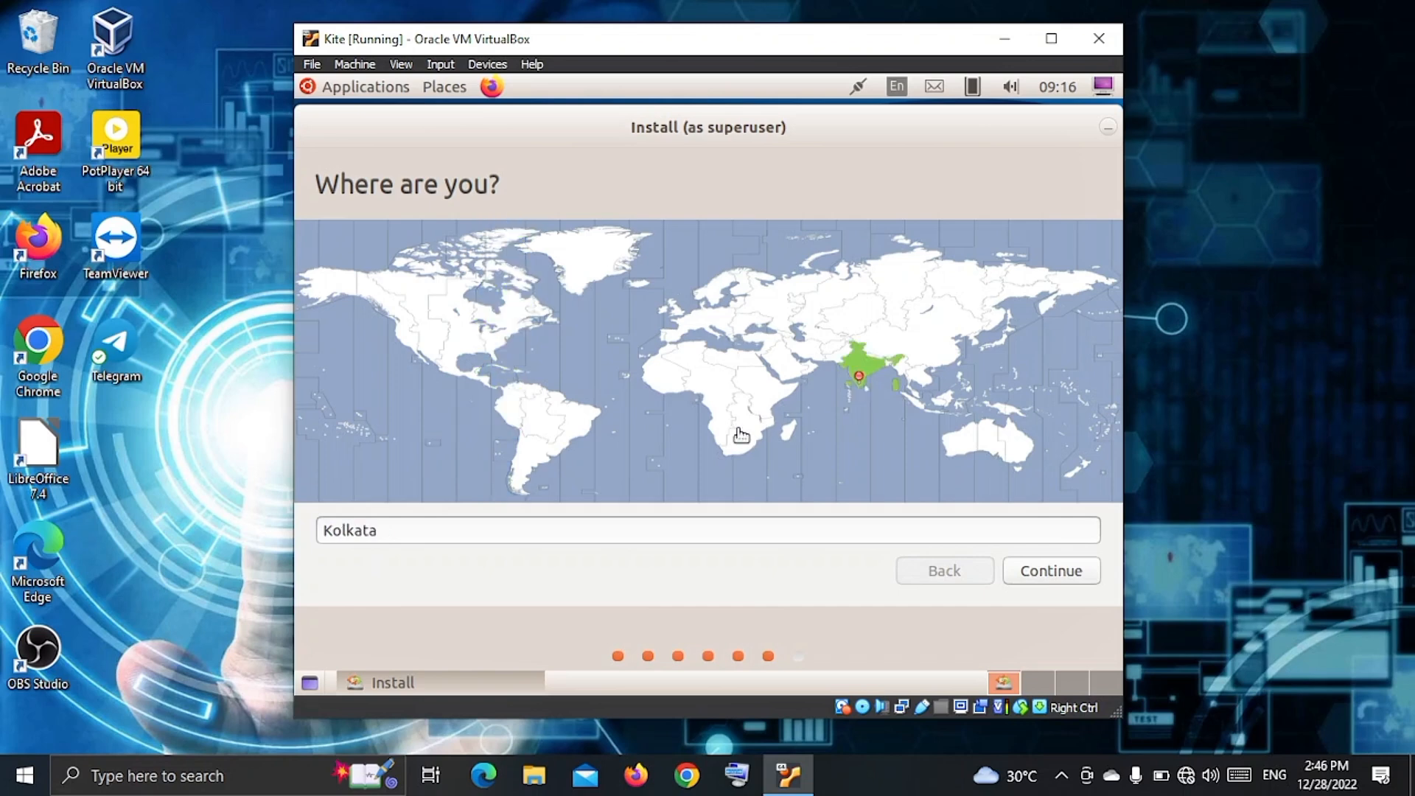
pyautogui.click(1026, 567)
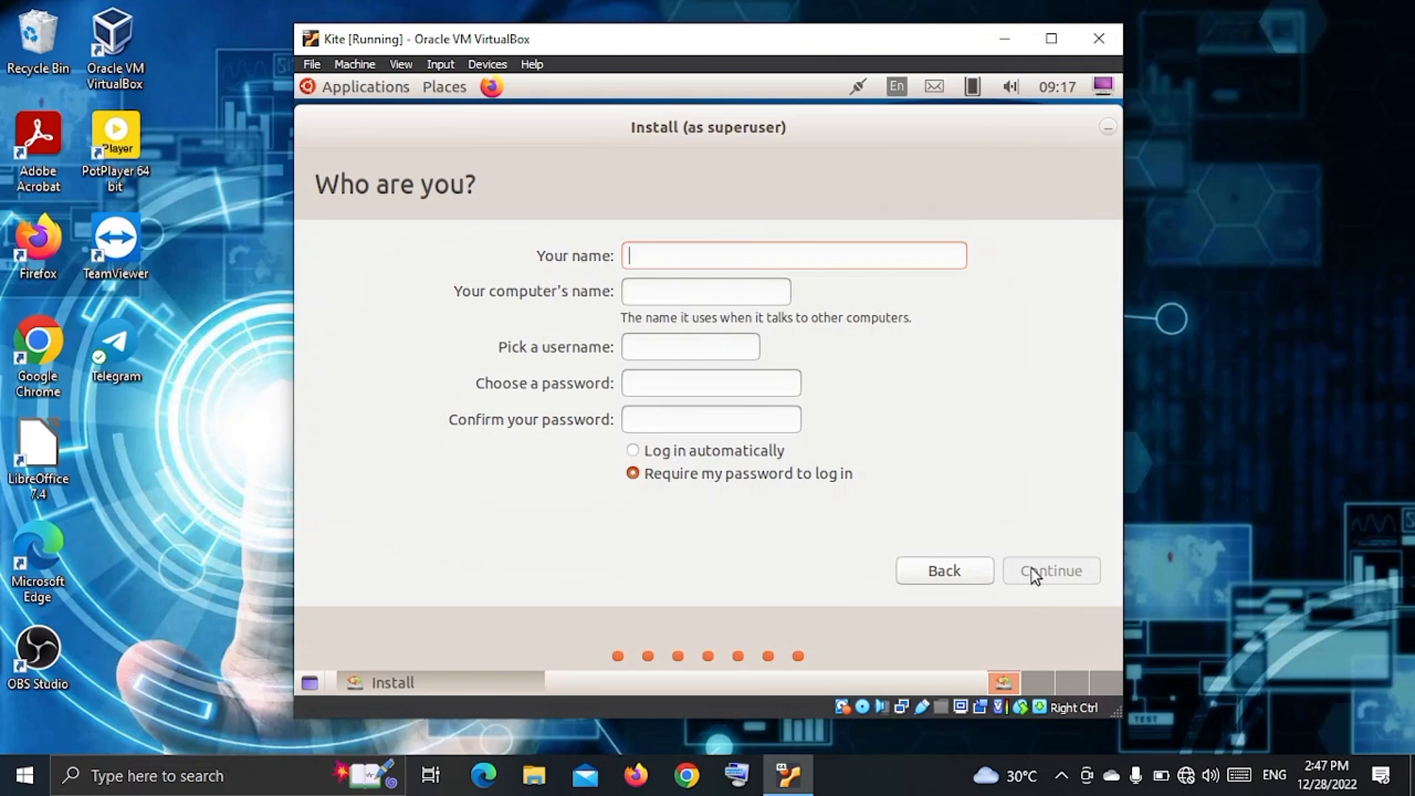
# Enter the user's full name and a confirmed account password, keep password login required, and submit.
pyautogui.write('Kart')
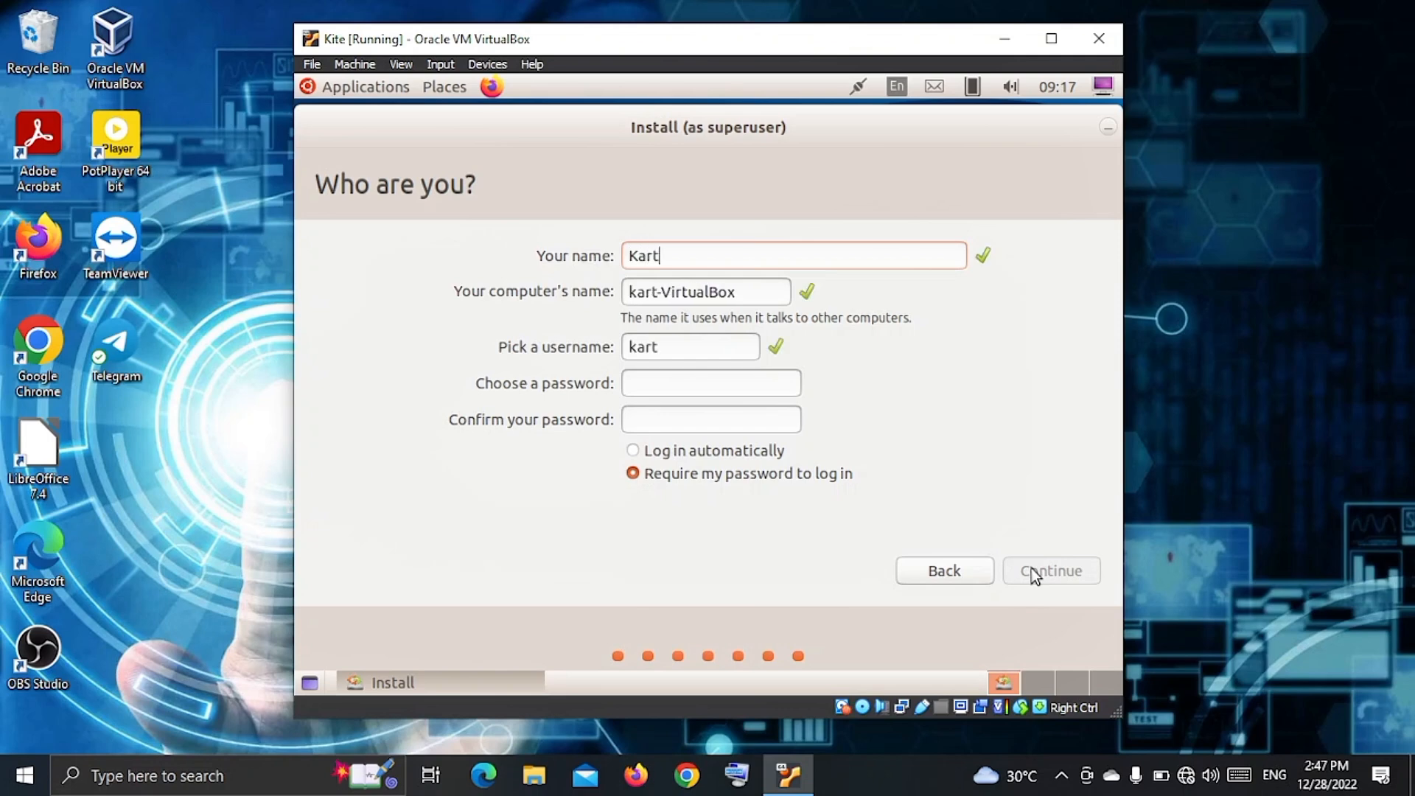
pyautogui.write('hik ')
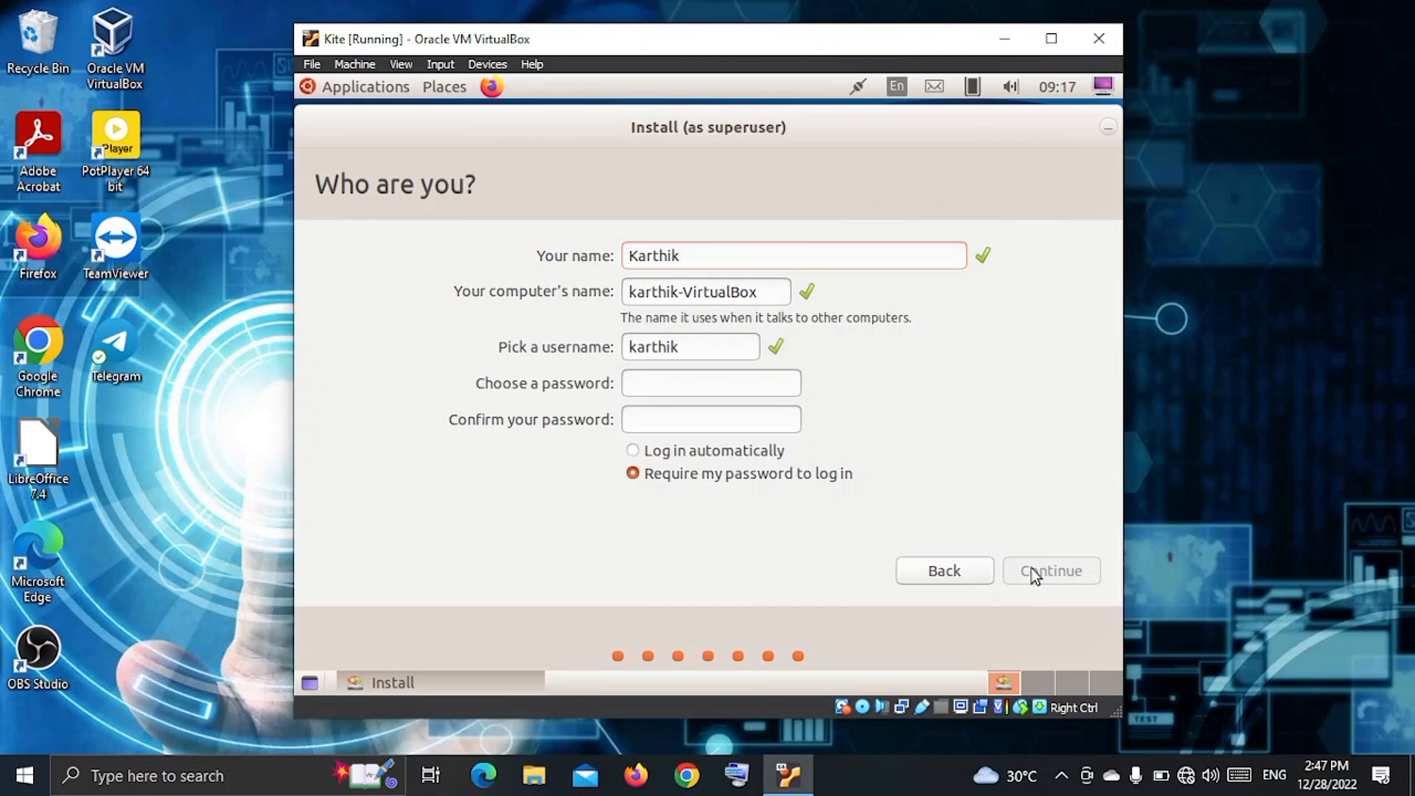
pyautogui.write('A')
pyautogui.click(681, 384)
pyautogui.write('1234')
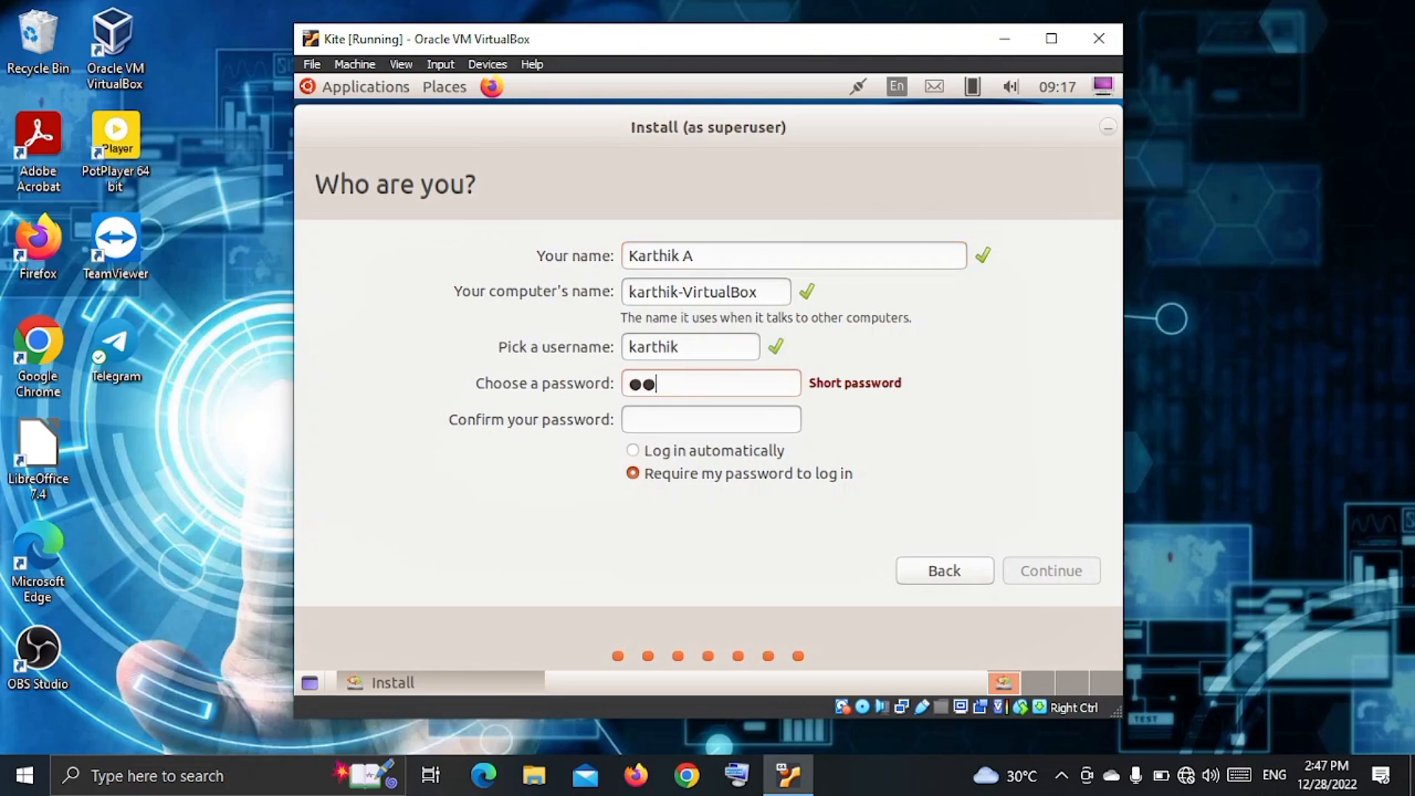
pyautogui.click(686, 417)
pyautogui.write('1234')
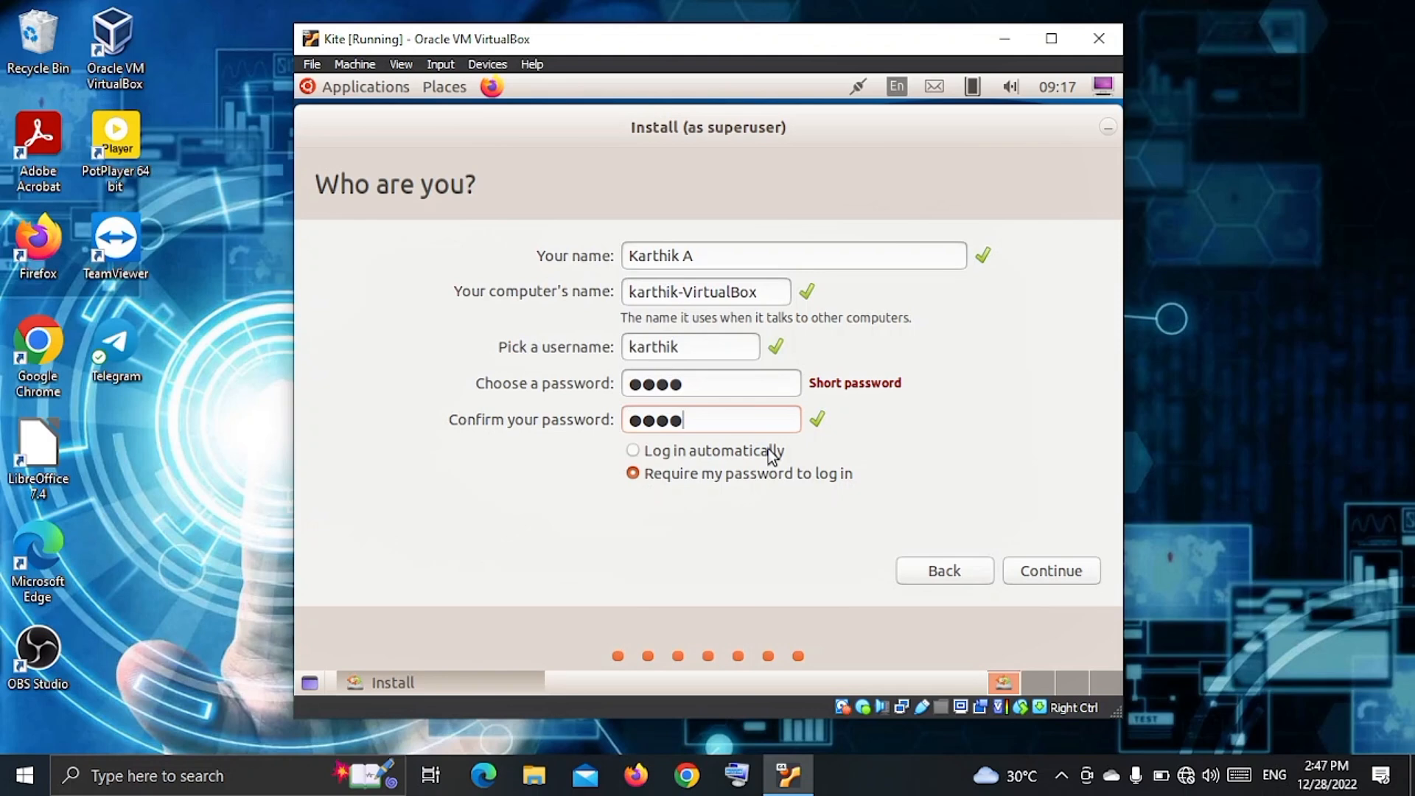
pyautogui.click(678, 479)
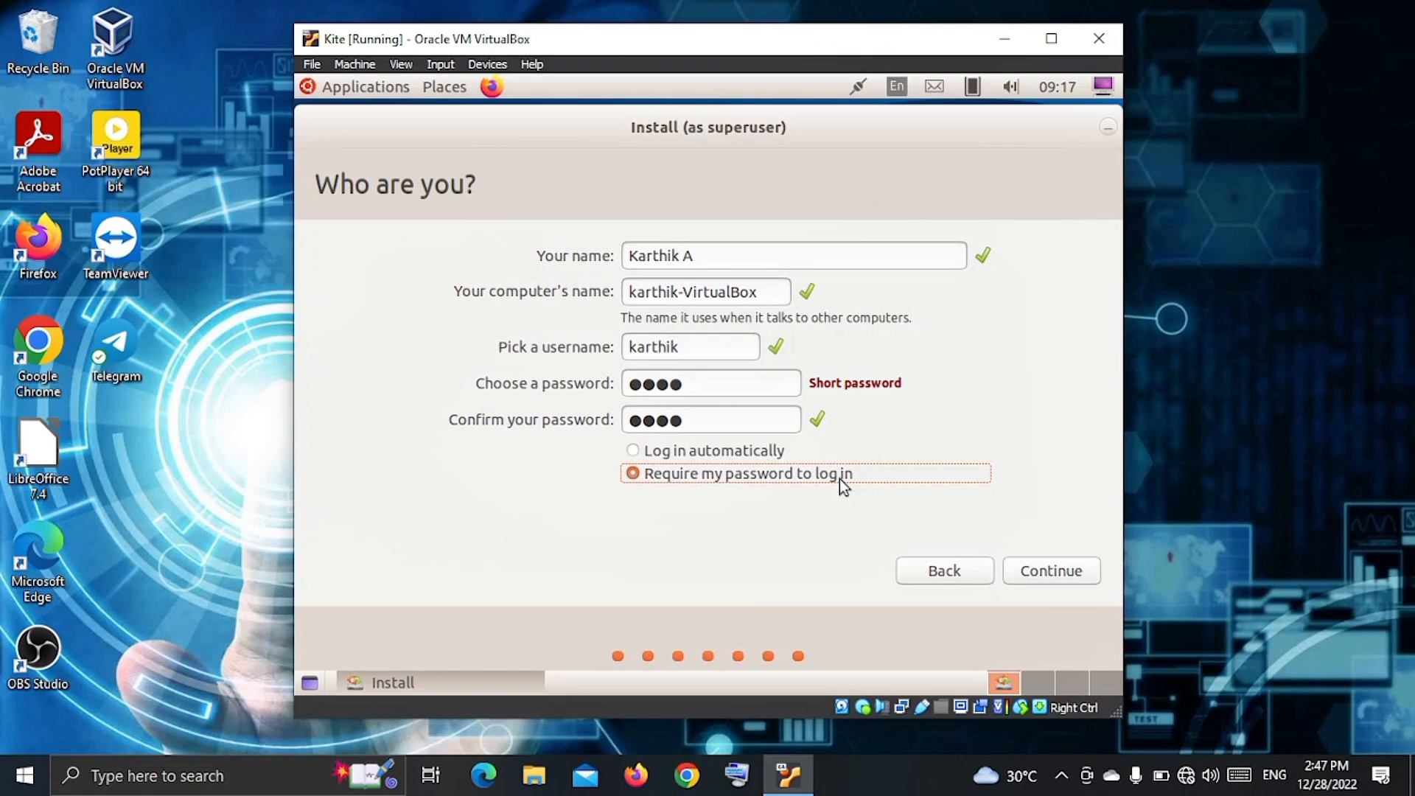
pyautogui.click(1047, 576)
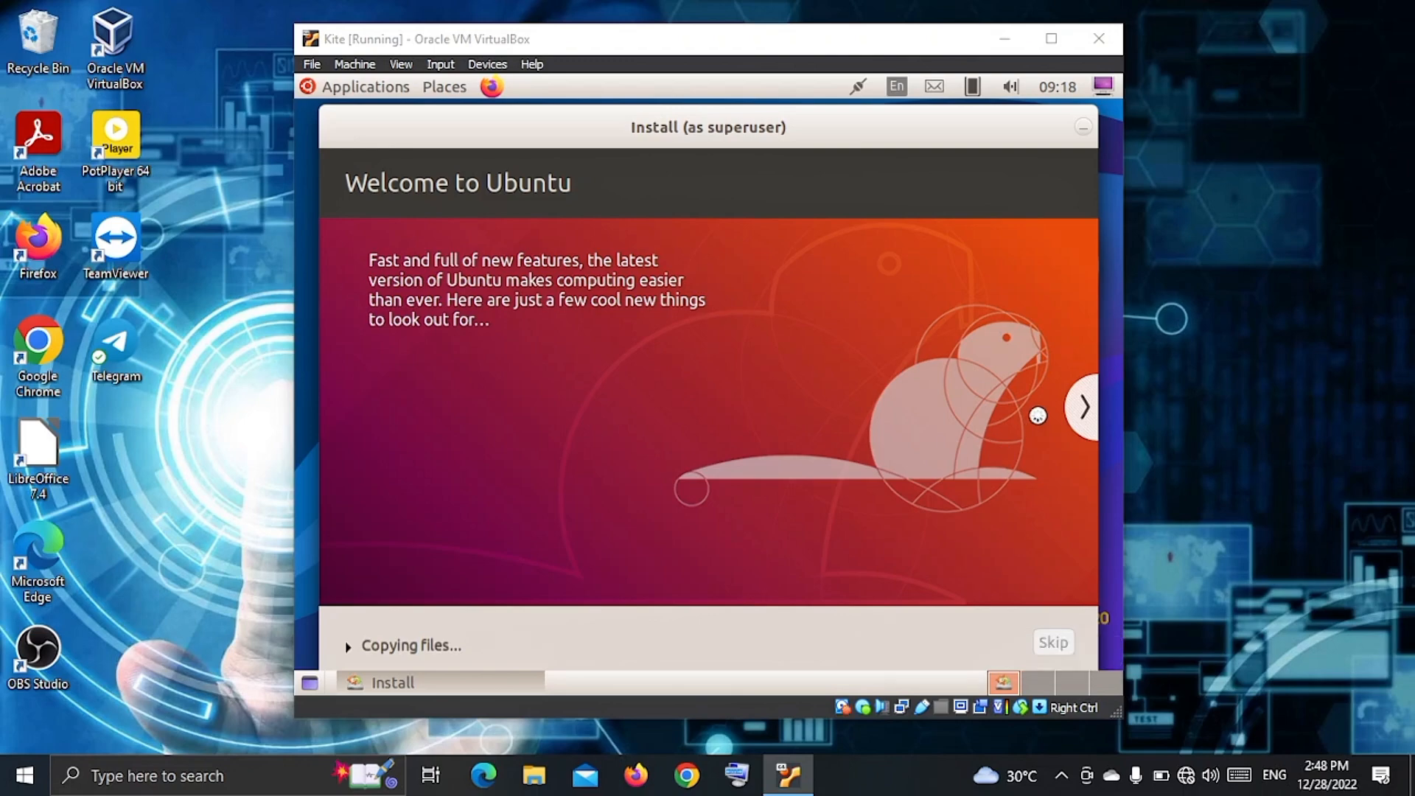
# Advance the installer slideshow to Help and support while files copy, then reveal hidden tray icons.
pyautogui.click(1079, 406)
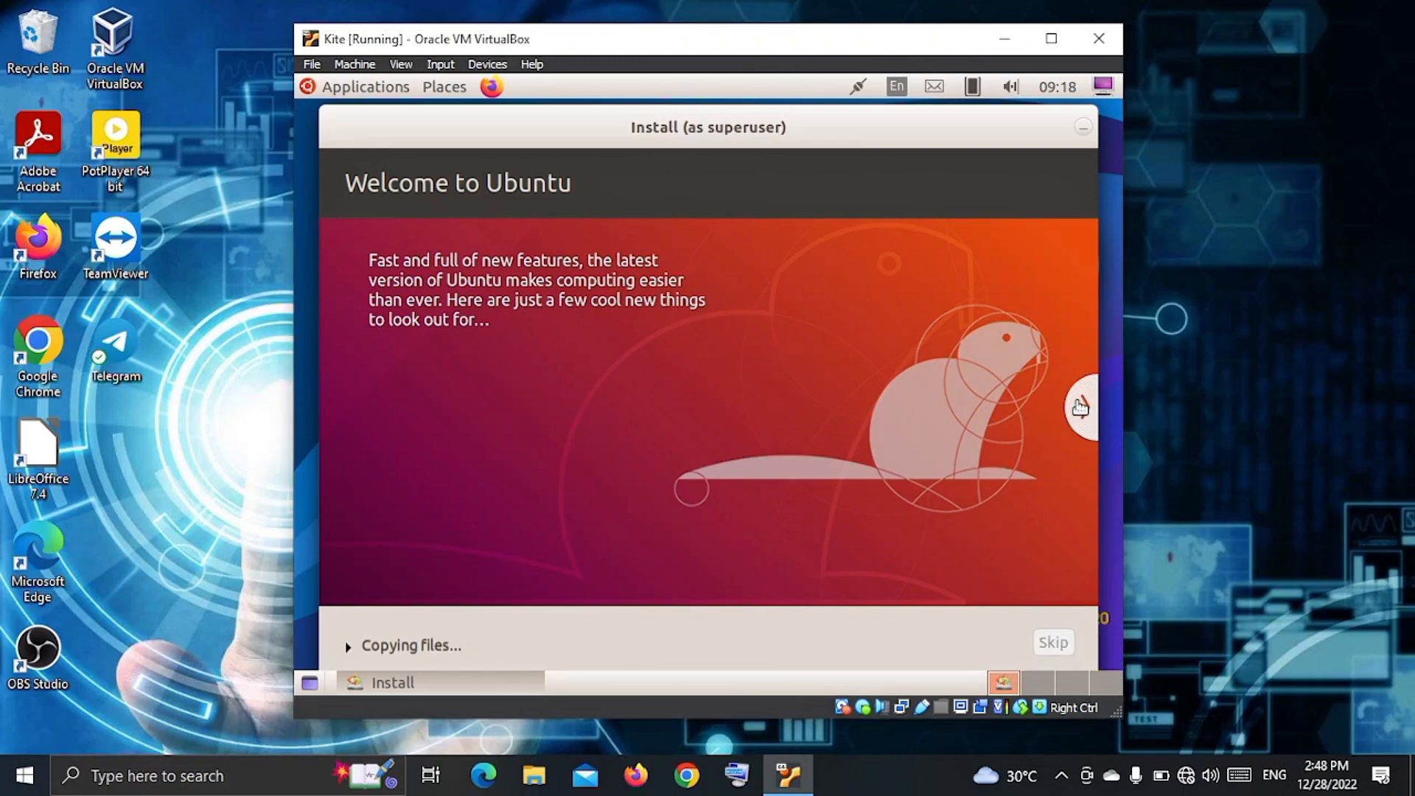
pyautogui.click(1080, 406)
pyautogui.click(1079, 406)
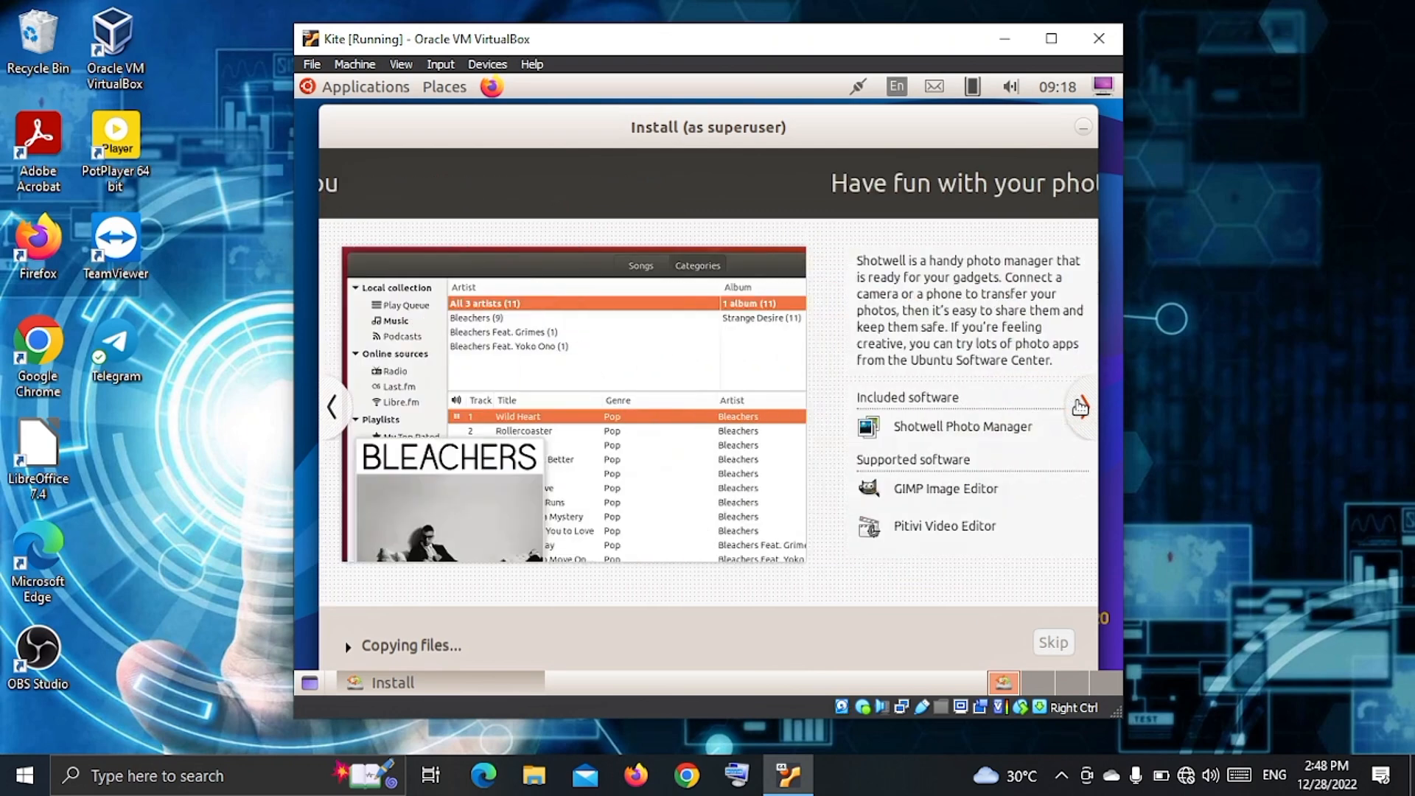
pyautogui.click(1080, 406)
pyautogui.click(1079, 406)
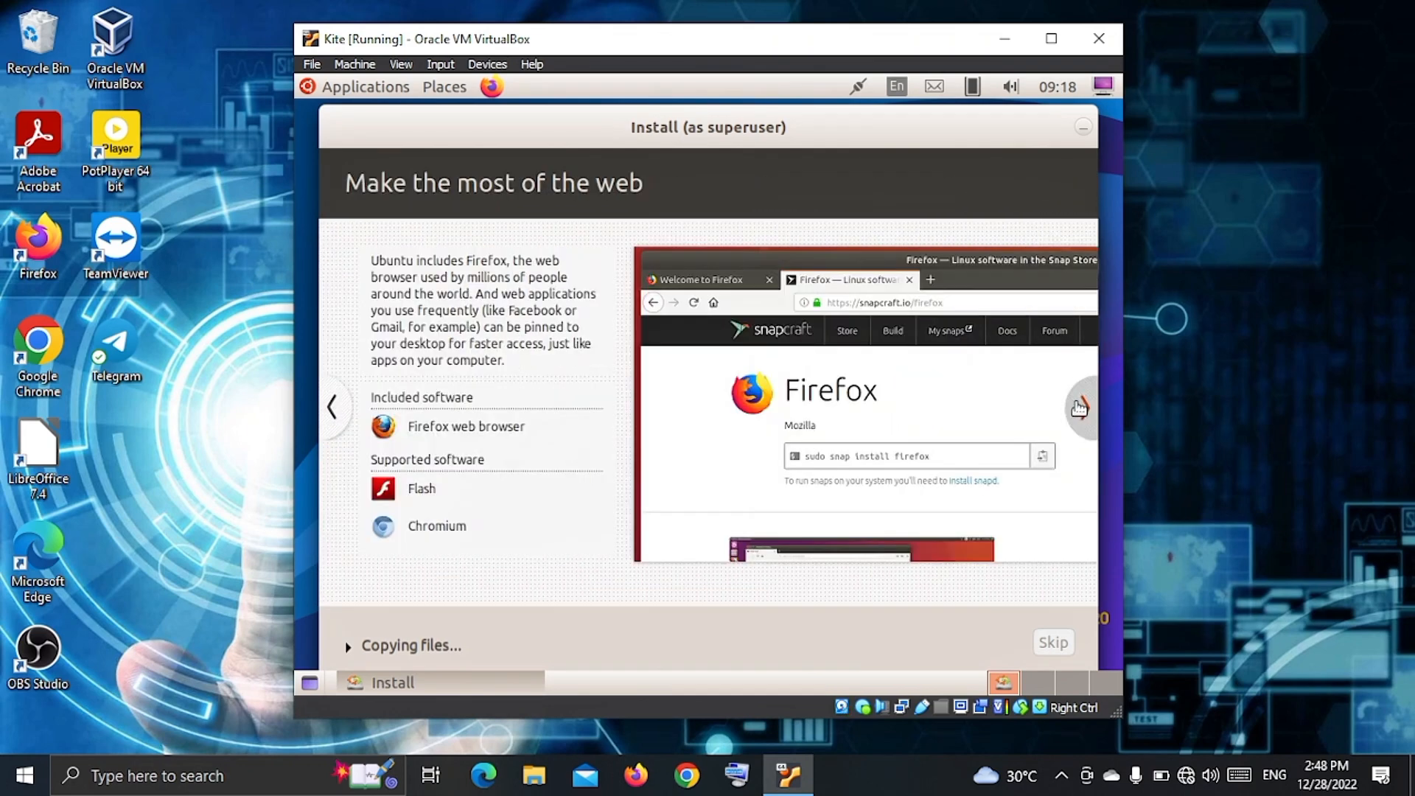
pyautogui.click(1080, 406)
pyautogui.click(1080, 406)
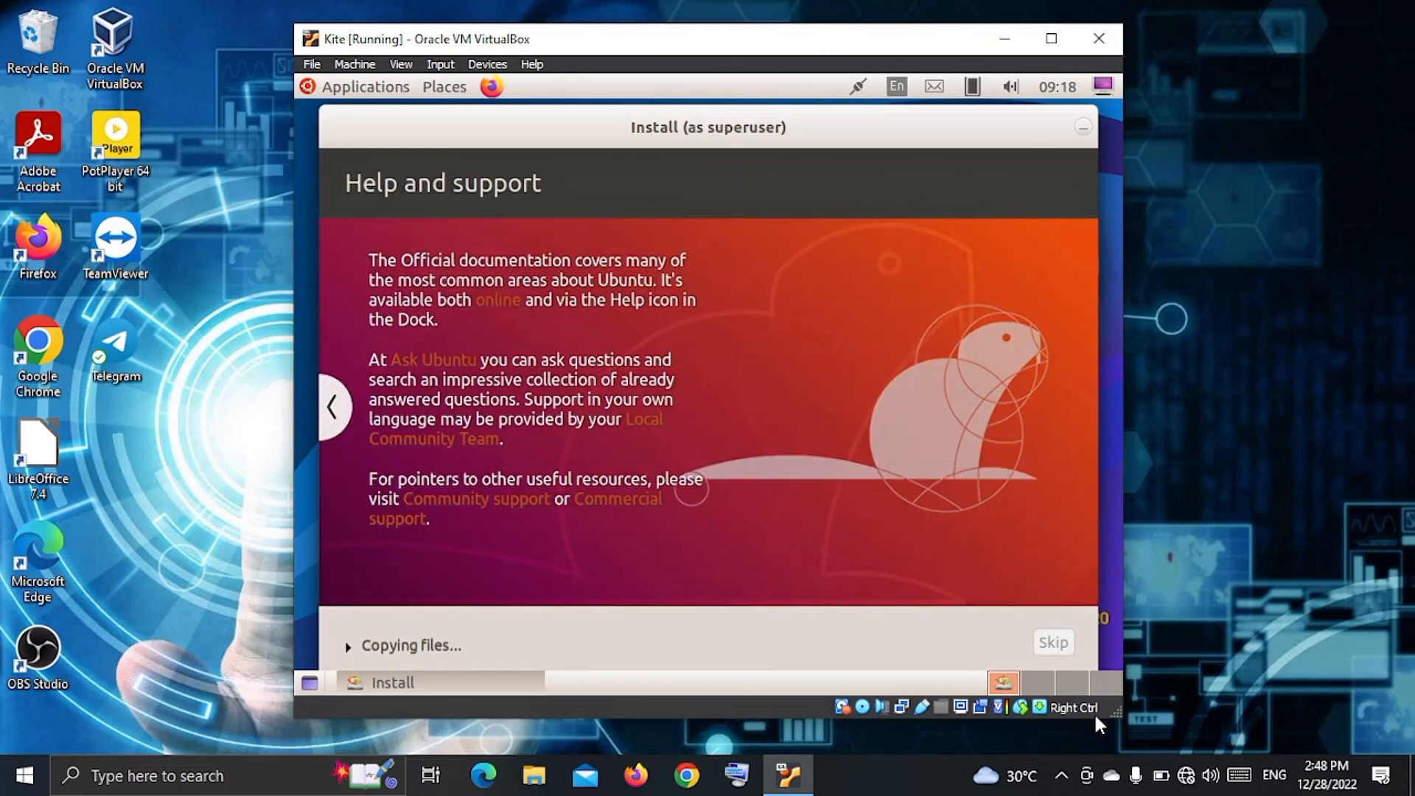
pyautogui.click(1062, 775)
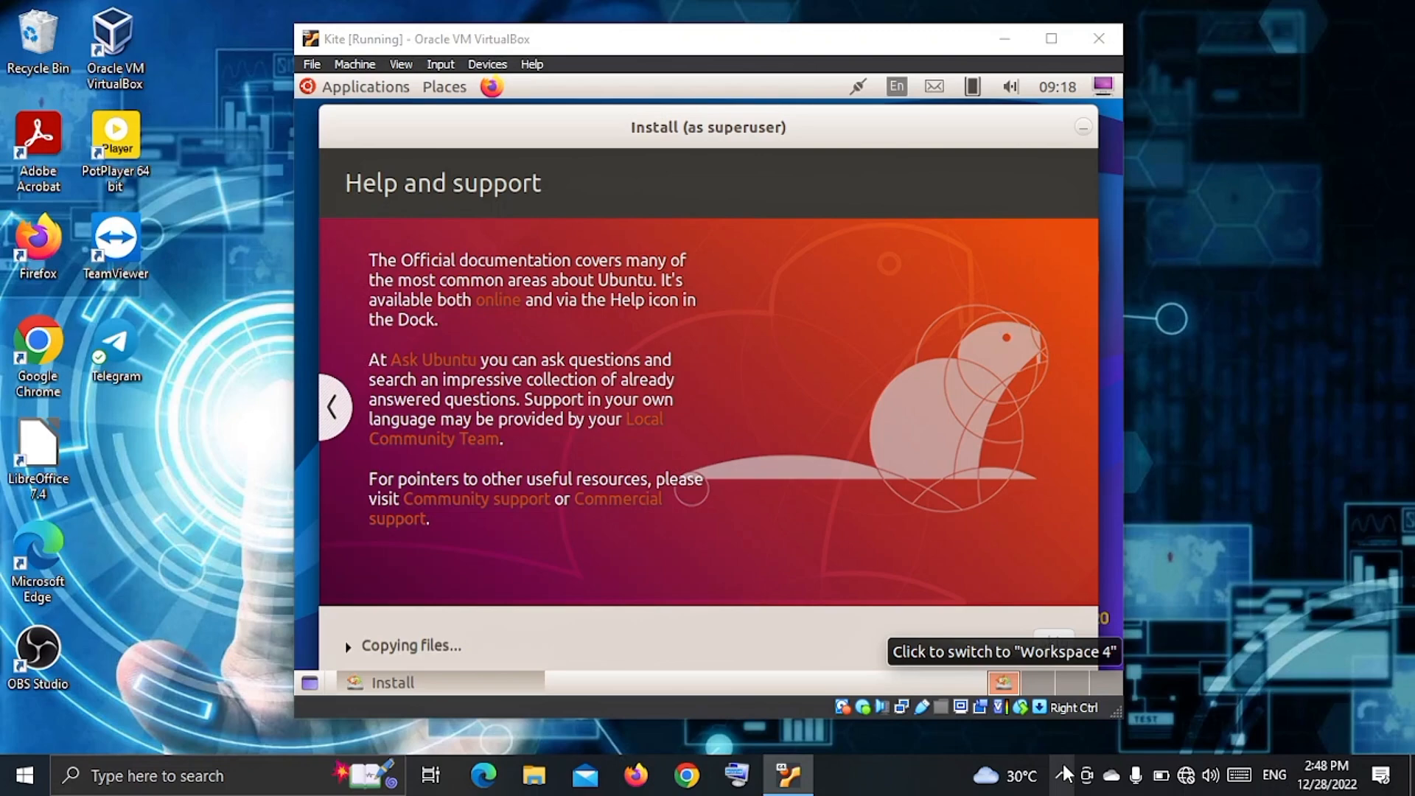
pyautogui.click(1064, 774)
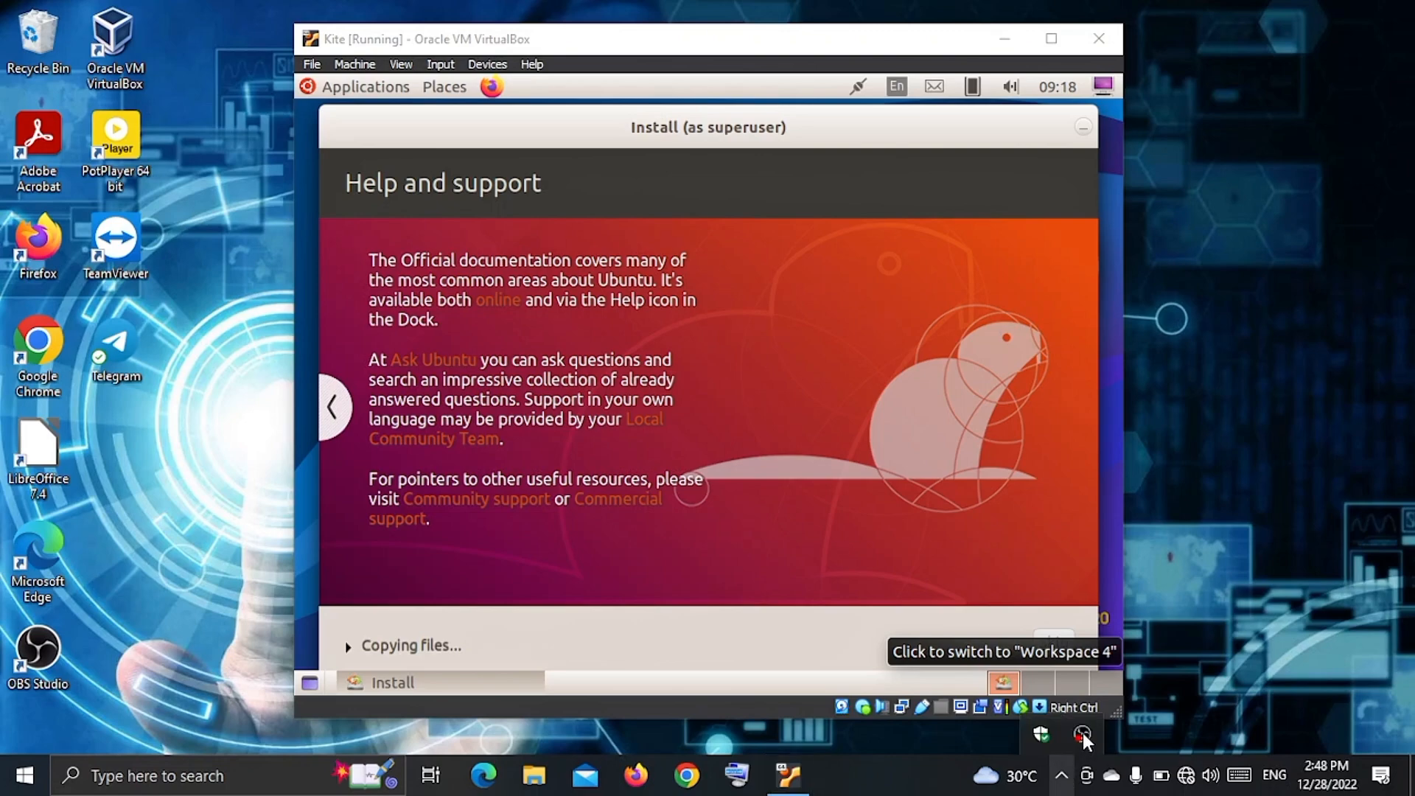
# Stop the OBS Studio recording from its tray icon menu.
pyautogui.rightClick(1081, 733)
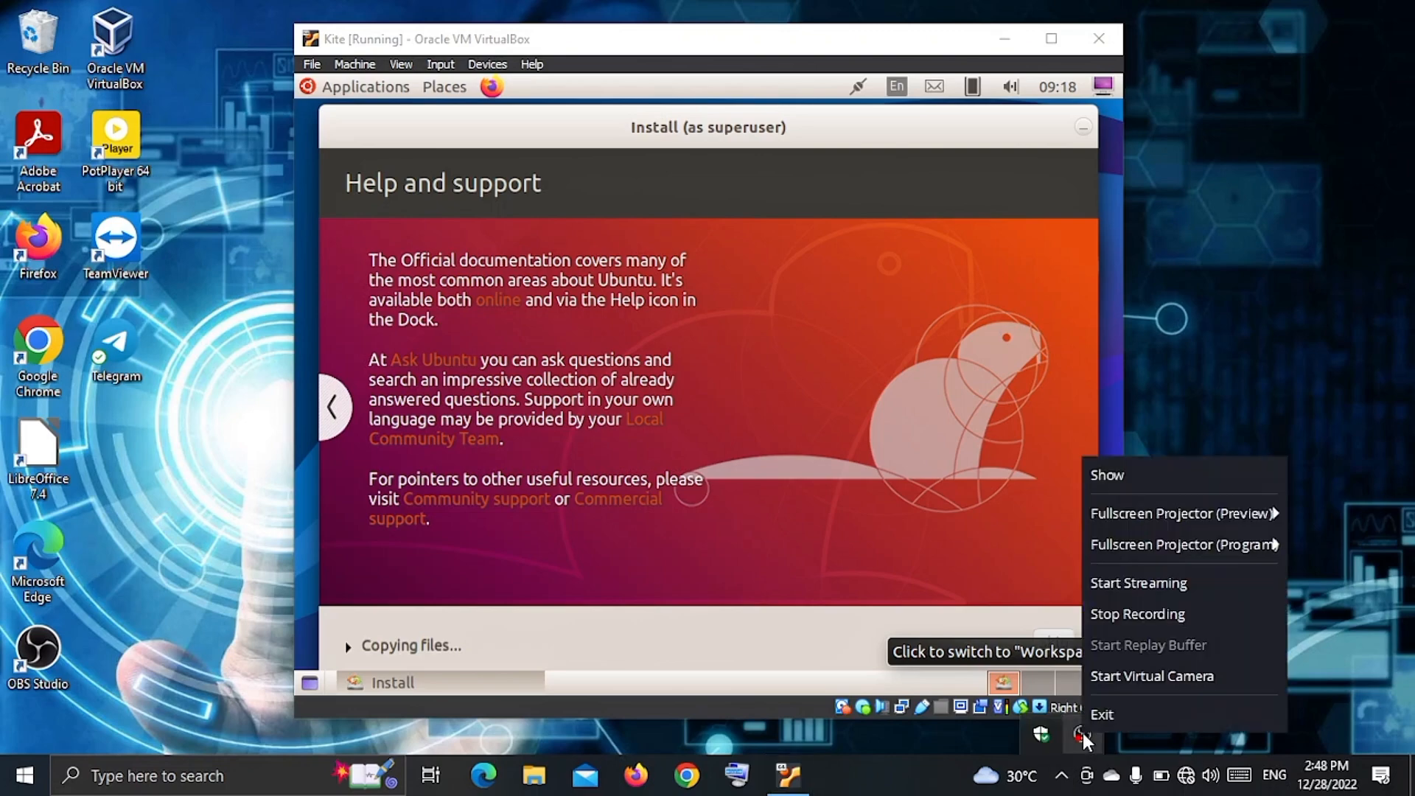
pyautogui.click(1112, 616)
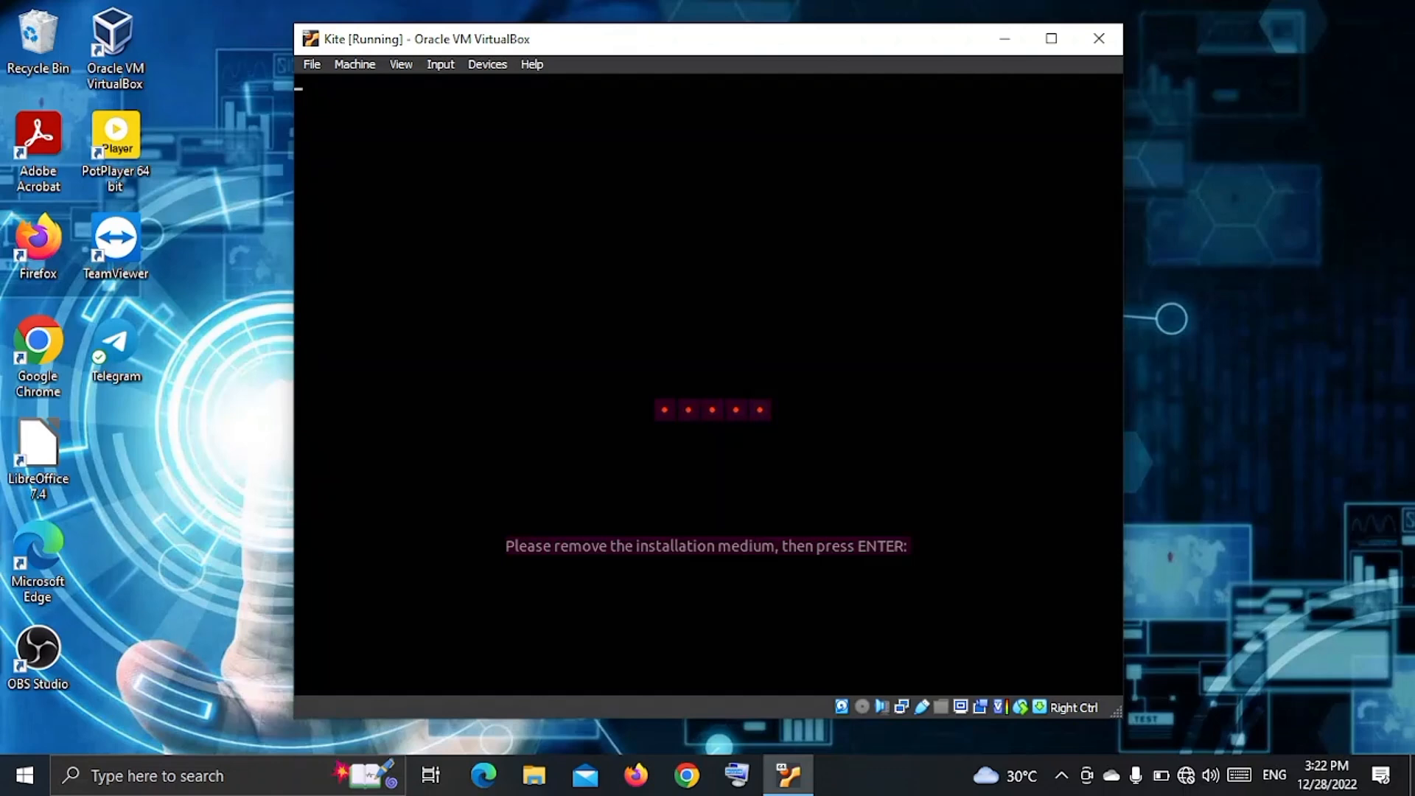
# Confirm the installation-medium prompt so the Kite VM reboots.
pyautogui.press('Return')
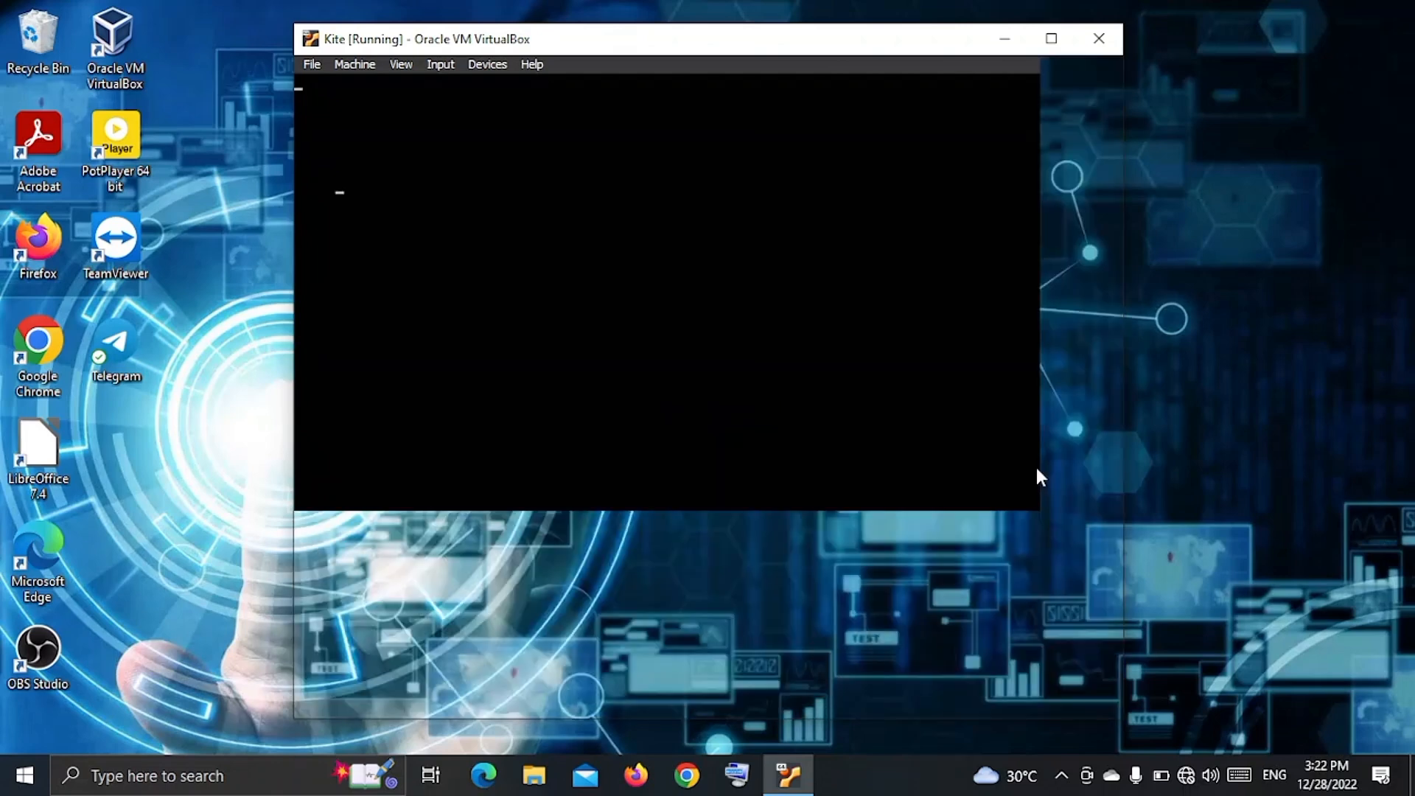